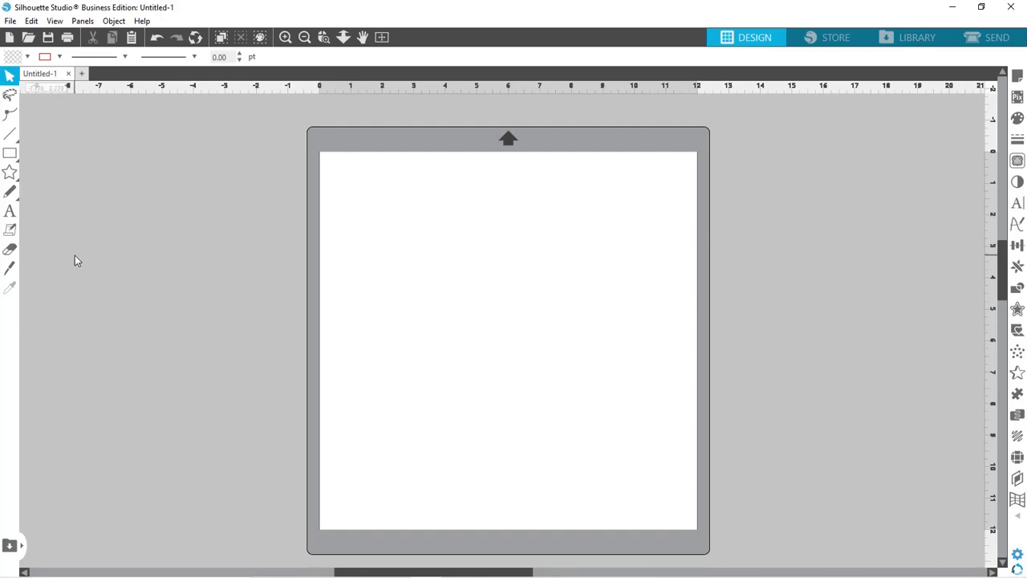
Add the text "DAD" in the upper part of the page.
{"action": "left_click", "coordinate": [9, 211]}
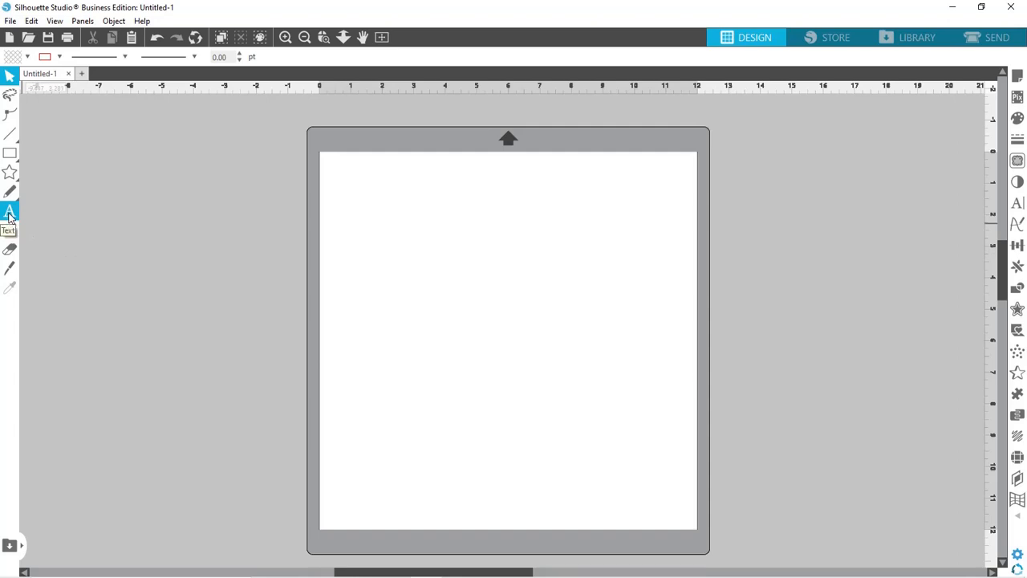
{"action": "left_click", "coordinate": [391, 225]}
{"action": "type", "text": "DAD"}
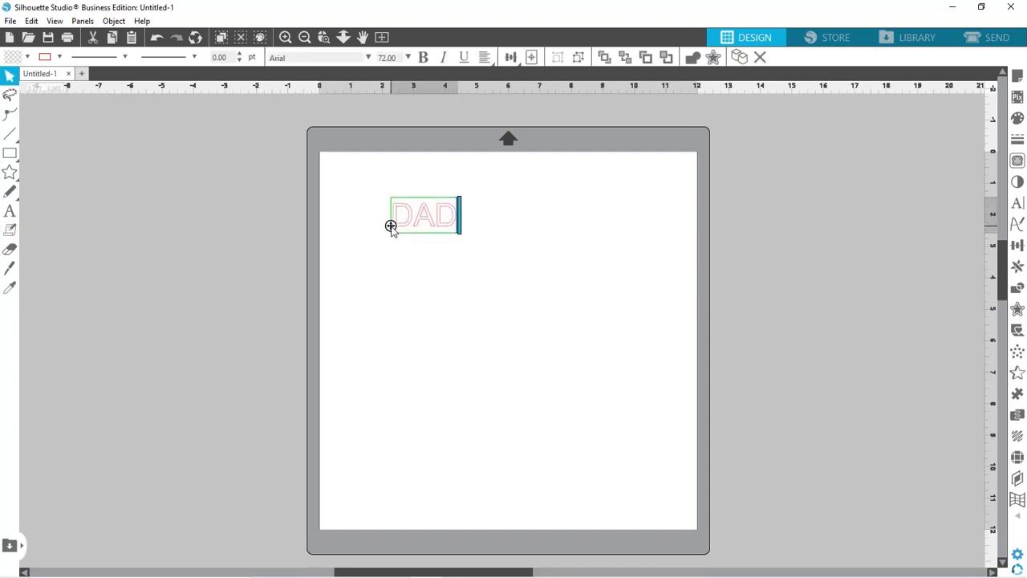
{"action": "left_click", "coordinate": [415, 282]}
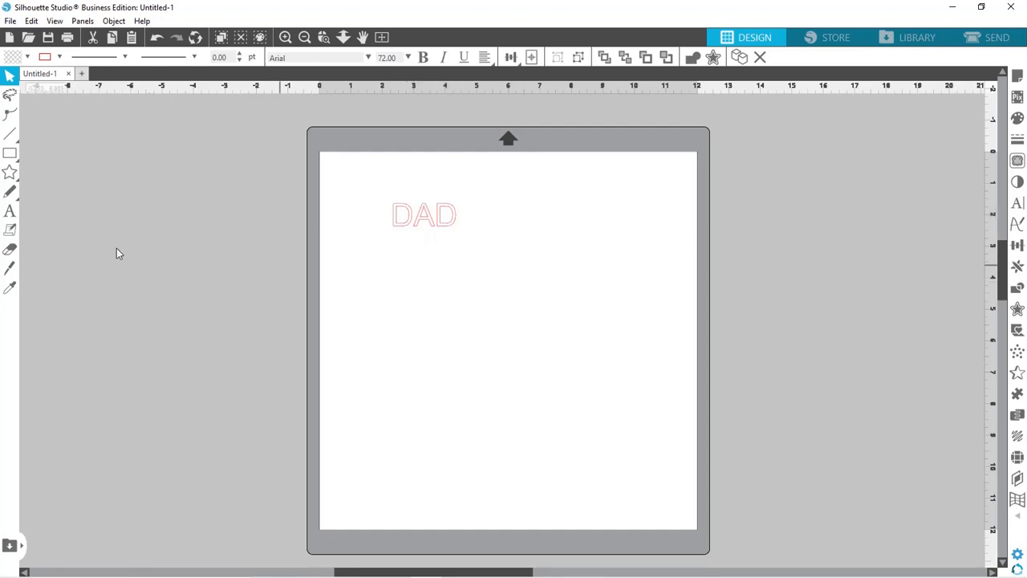
Add a separate text object reading "World's Greatest" just below "DAD".
{"action": "left_click", "coordinate": [9, 212]}
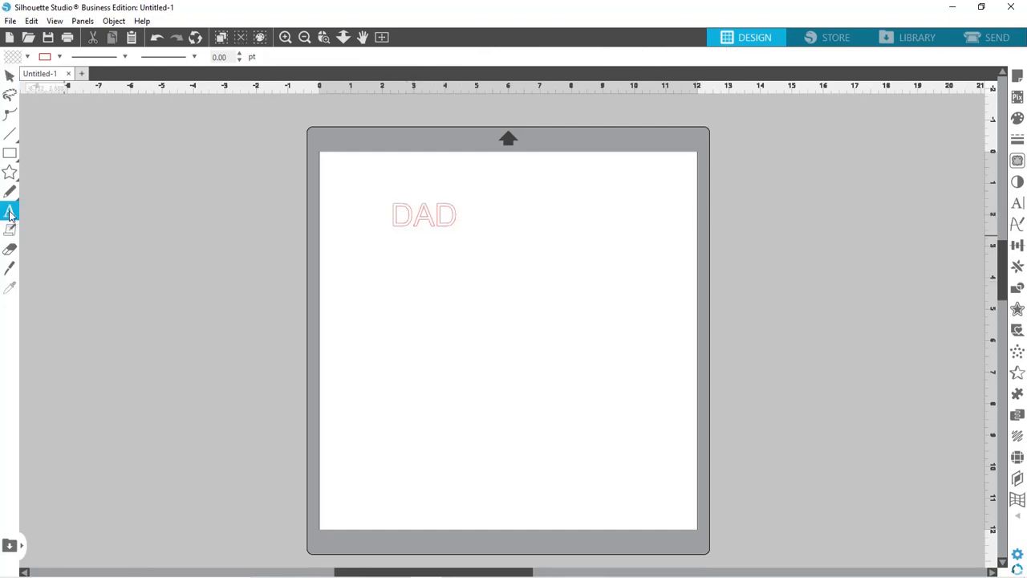
{"action": "left_click", "coordinate": [370, 273]}
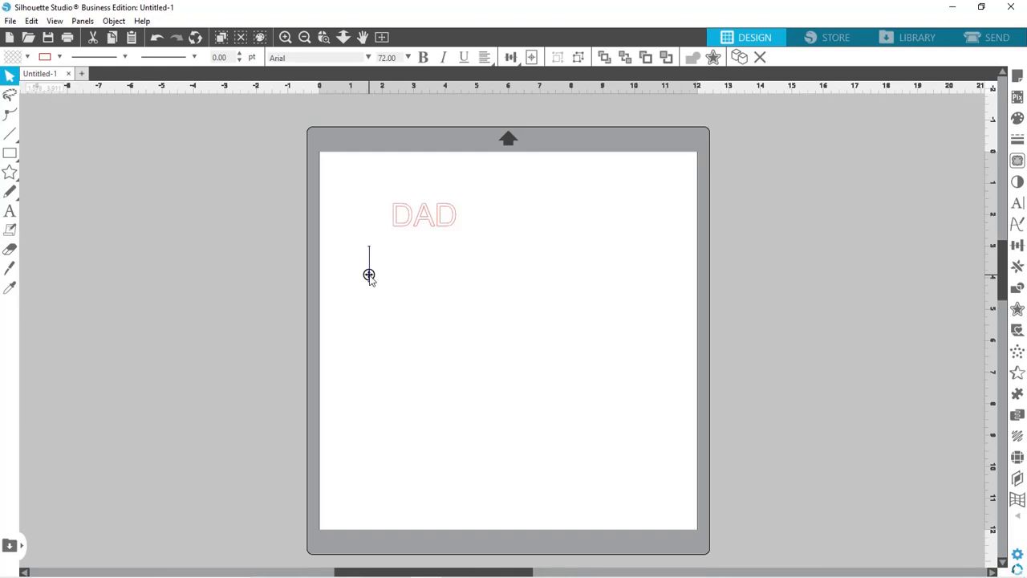
{"action": "type", "text": "World's"}
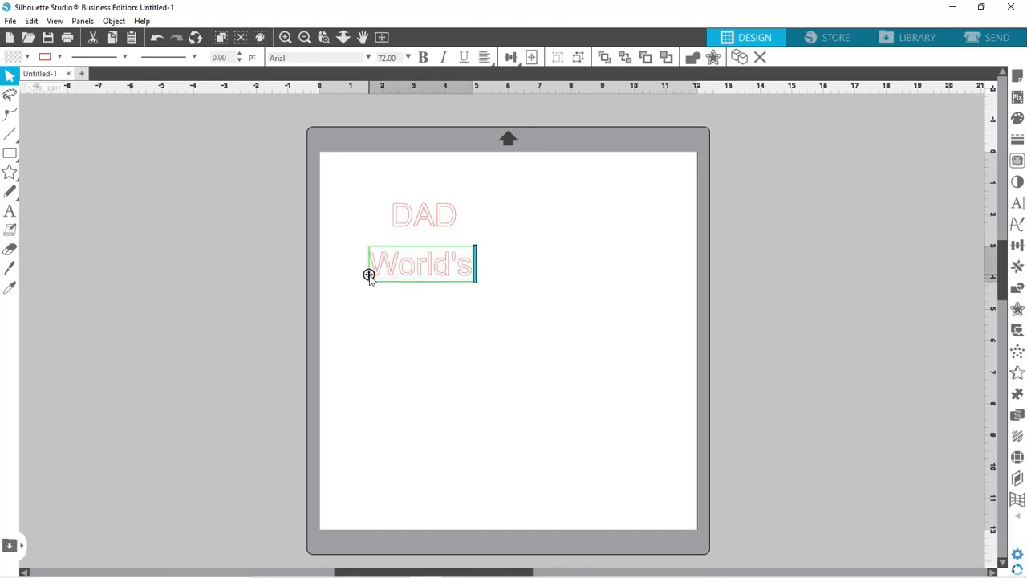
{"action": "type", "text": " Greatest"}
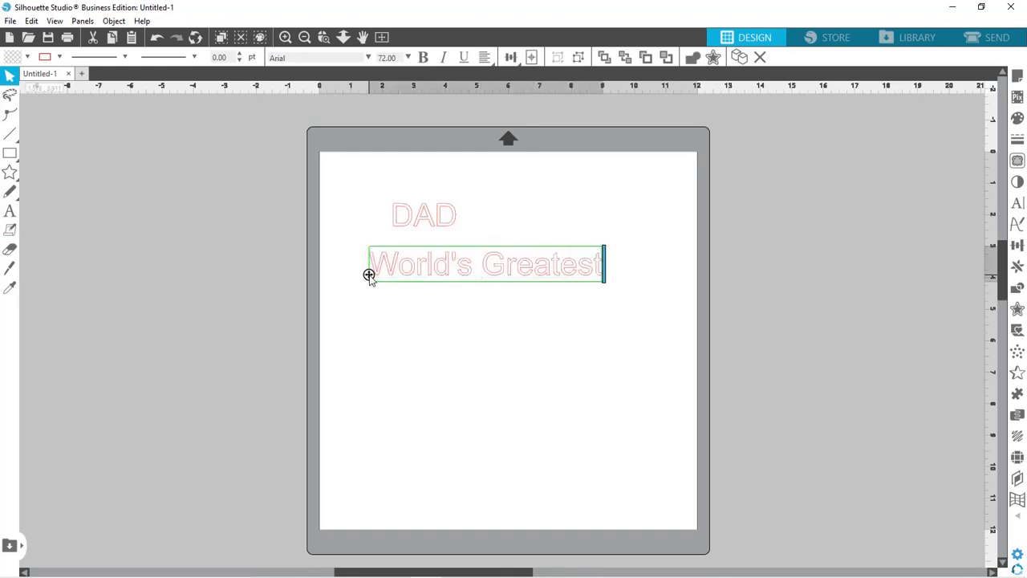
{"action": "left_click", "coordinate": [392, 365]}
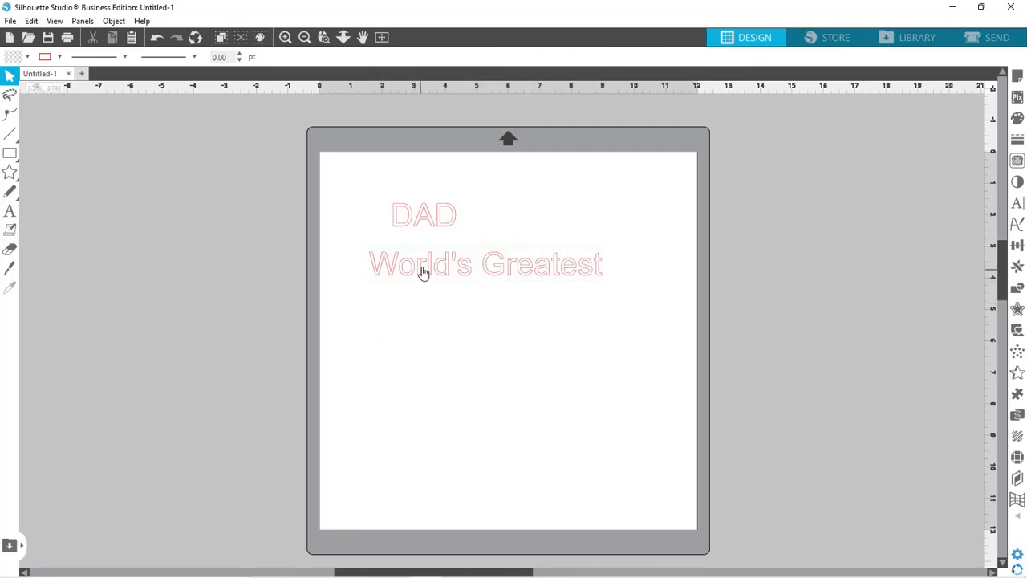
Change the font of the "DAD" text to Noer Mala Script.
{"action": "left_click", "coordinate": [427, 220]}
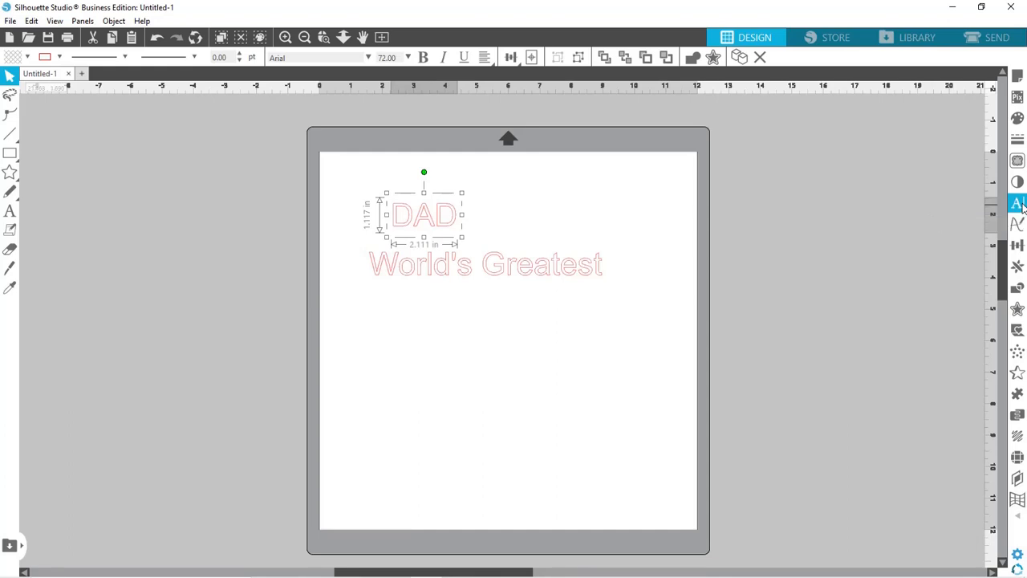
{"action": "left_click", "coordinate": [1017, 204]}
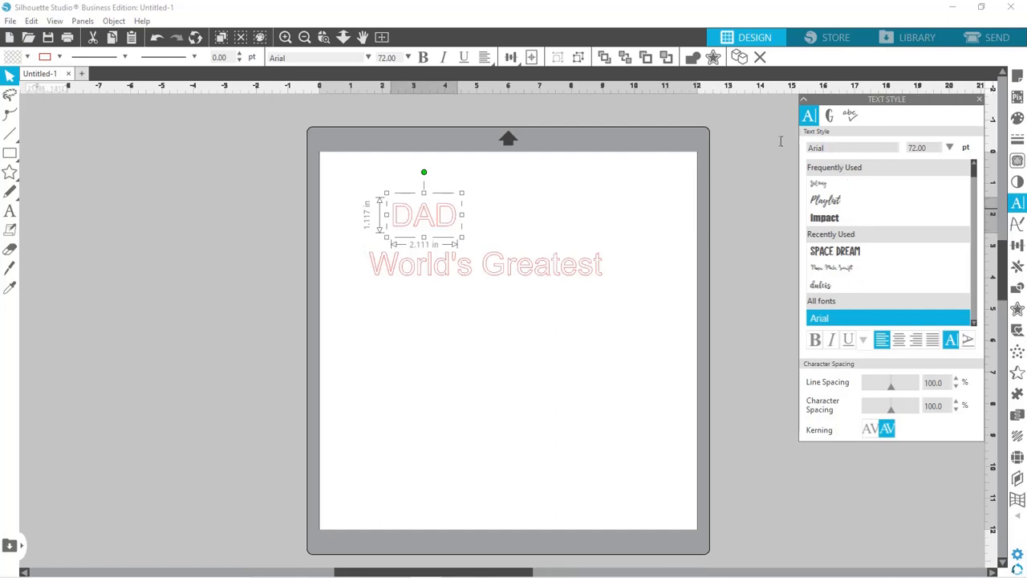
{"action": "left_click_drag", "start_coordinate": [781, 142], "coordinate": [782, 139]}
{"action": "type", "text": "Noer "}
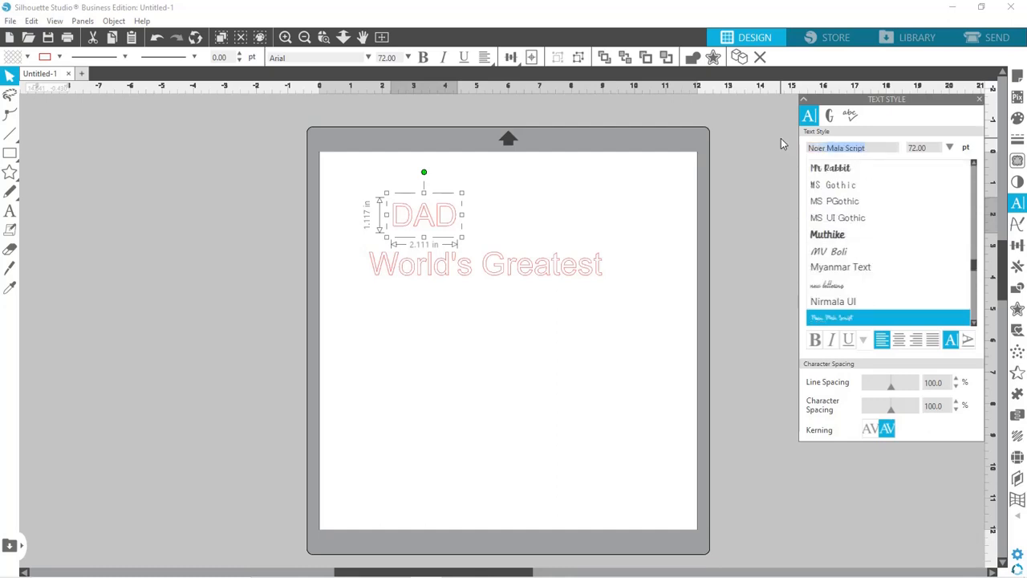
{"action": "type", "text": "Ma"}
{"action": "left_click", "coordinate": [839, 321]}
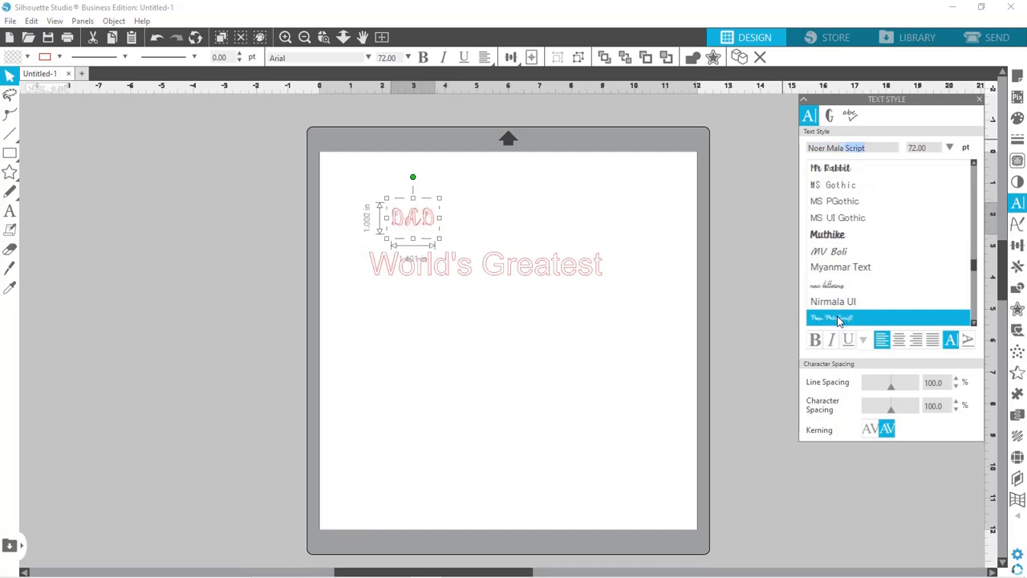
Change the font of the "World's Greatest" text to Space Dream.
{"action": "left_click", "coordinate": [530, 275]}
{"action": "left_click", "coordinate": [528, 274]}
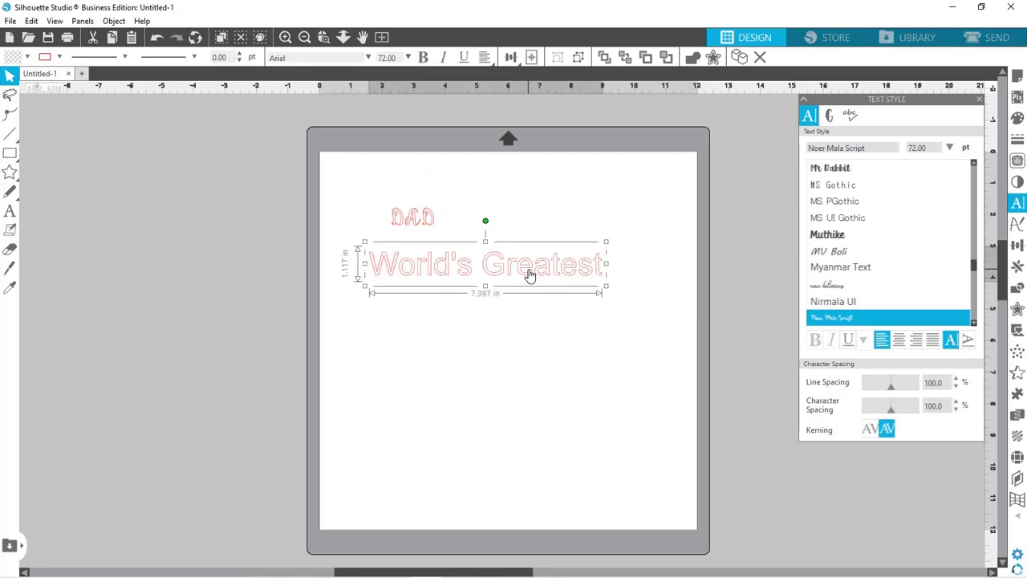
{"action": "double_click", "coordinate": [833, 148]}
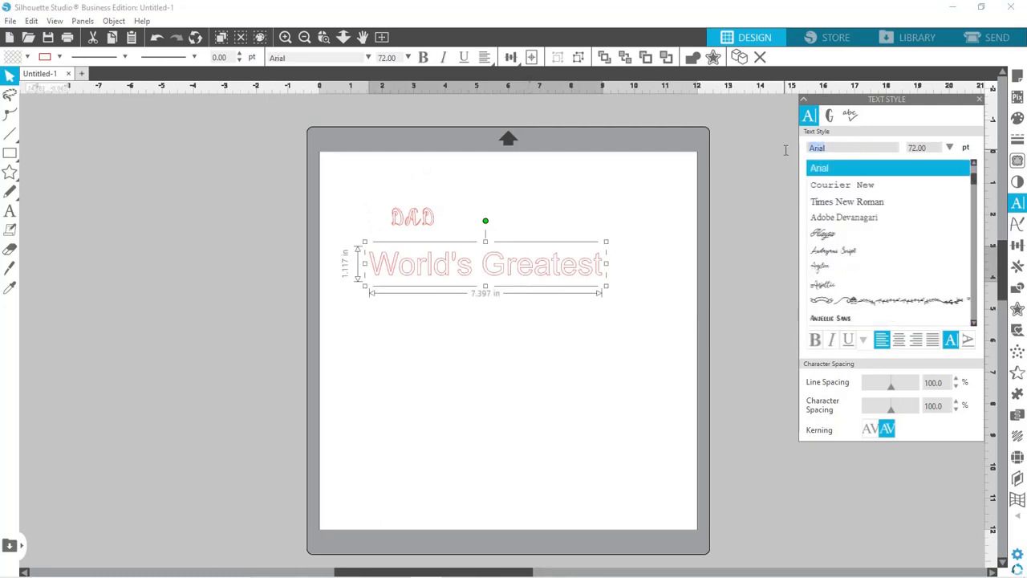
{"action": "type", "text": "Space Dream"}
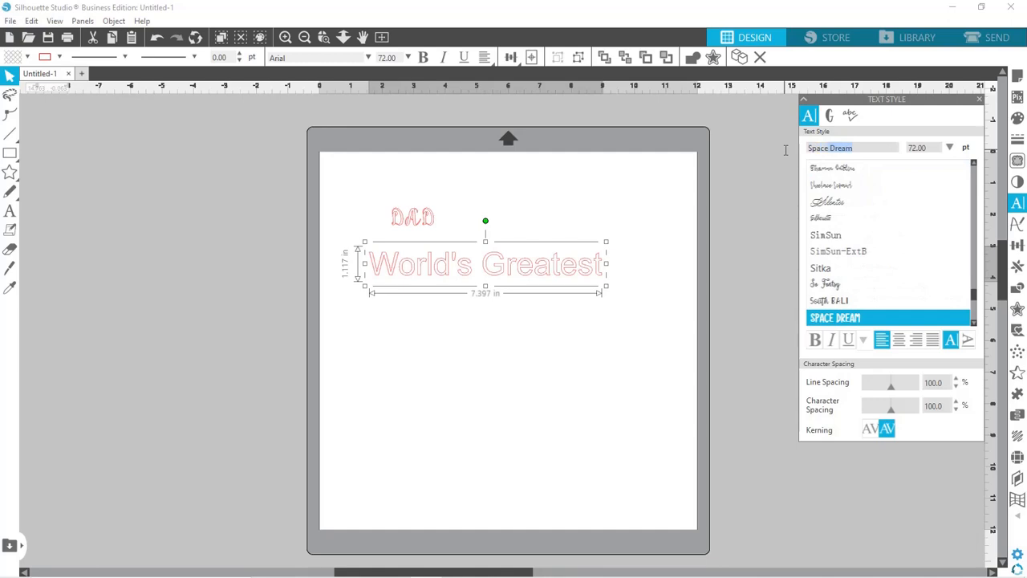
{"action": "left_click", "coordinate": [850, 317]}
{"action": "left_click", "coordinate": [571, 360]}
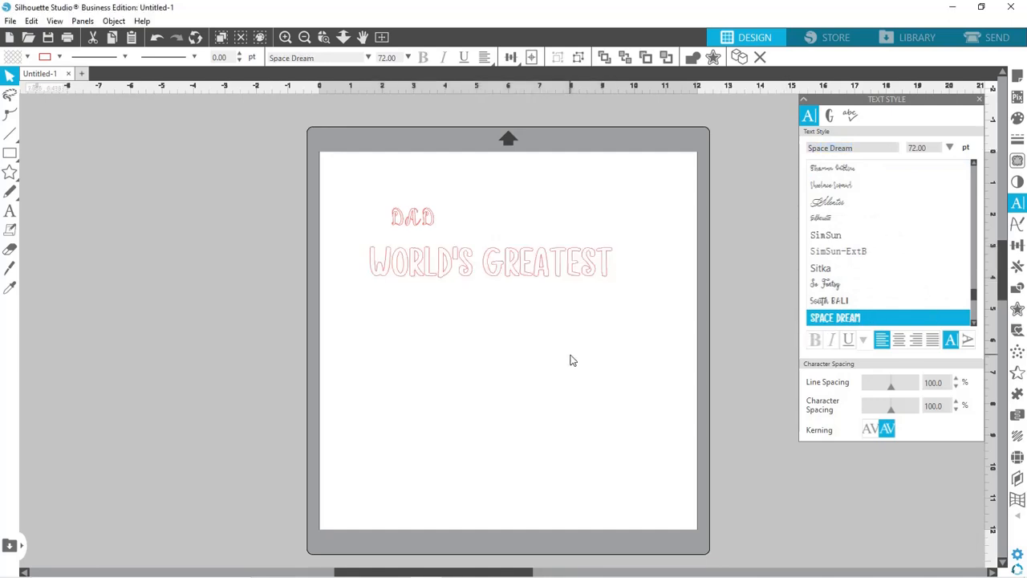
Move "World's Greatest" to the lower part of the page and enlarge "DAD" to about 8.9 in wide, placed in the upper half.
{"action": "left_click_drag", "start_coordinate": [455, 278], "coordinate": [453, 473]}
{"action": "left_click", "coordinate": [421, 222]}
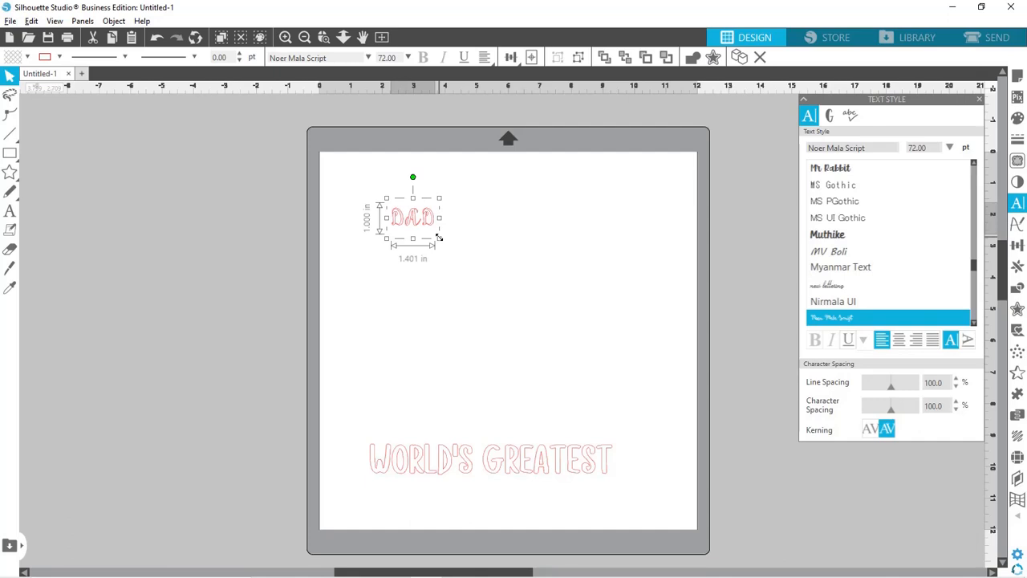
{"action": "left_click_drag", "start_coordinate": [439, 237], "coordinate": [548, 341]}
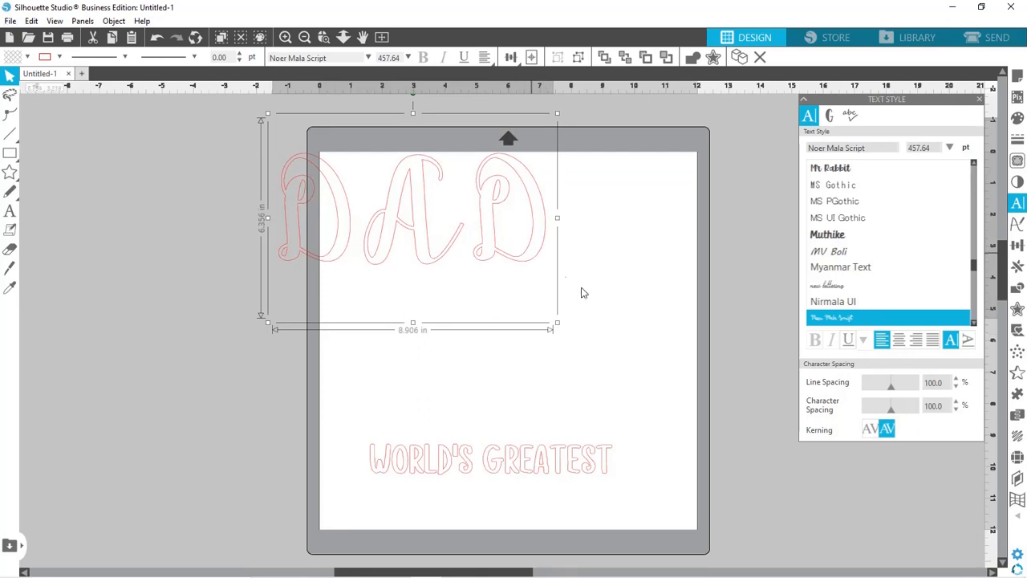
{"action": "left_click_drag", "start_coordinate": [539, 253], "coordinate": [629, 295]}
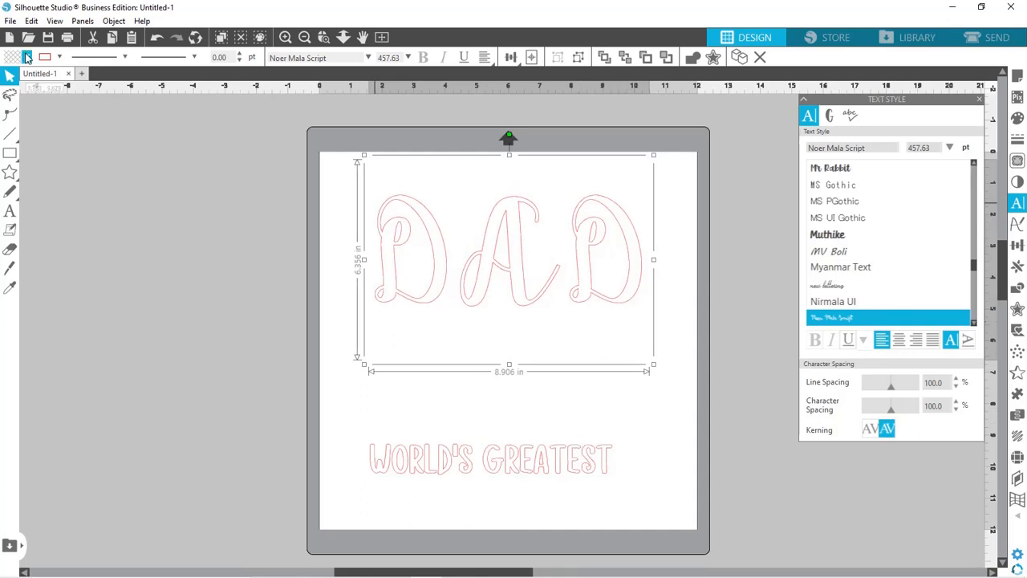
Remove the outline colour from "DAD" and fill the letters with olive gold.
{"action": "left_click", "coordinate": [60, 60]}
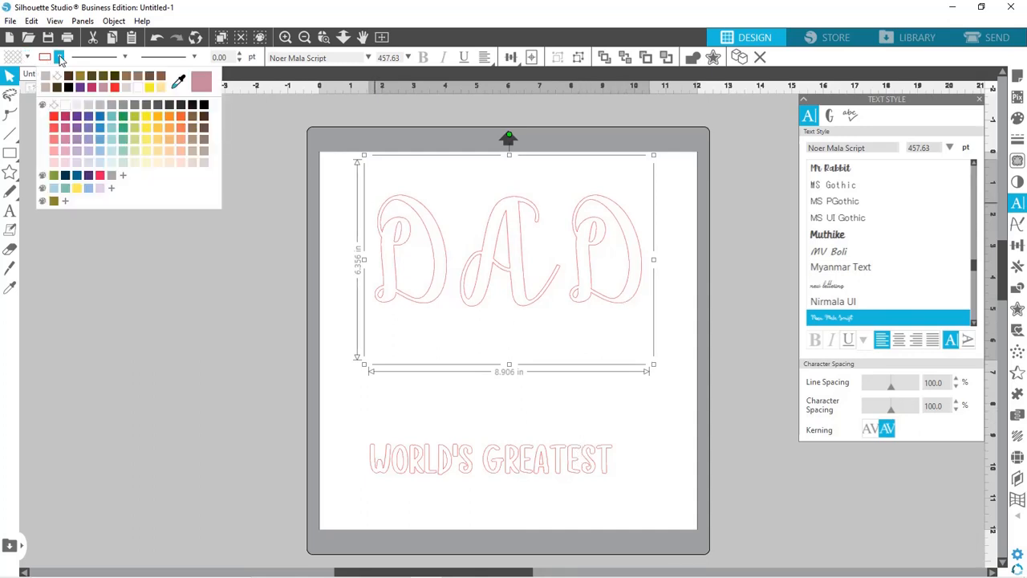
{"action": "left_click", "coordinate": [58, 80]}
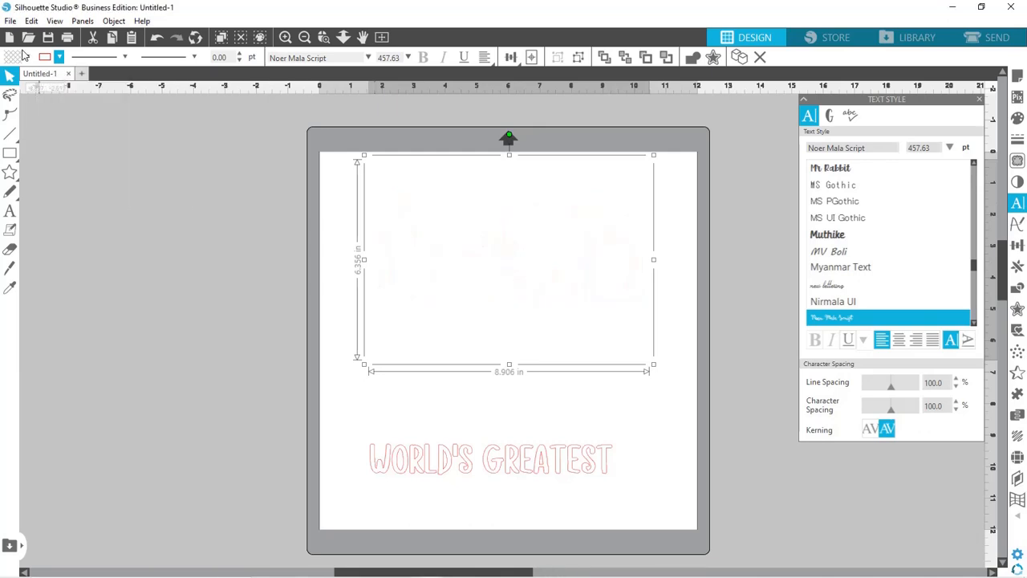
{"action": "left_click", "coordinate": [28, 57]}
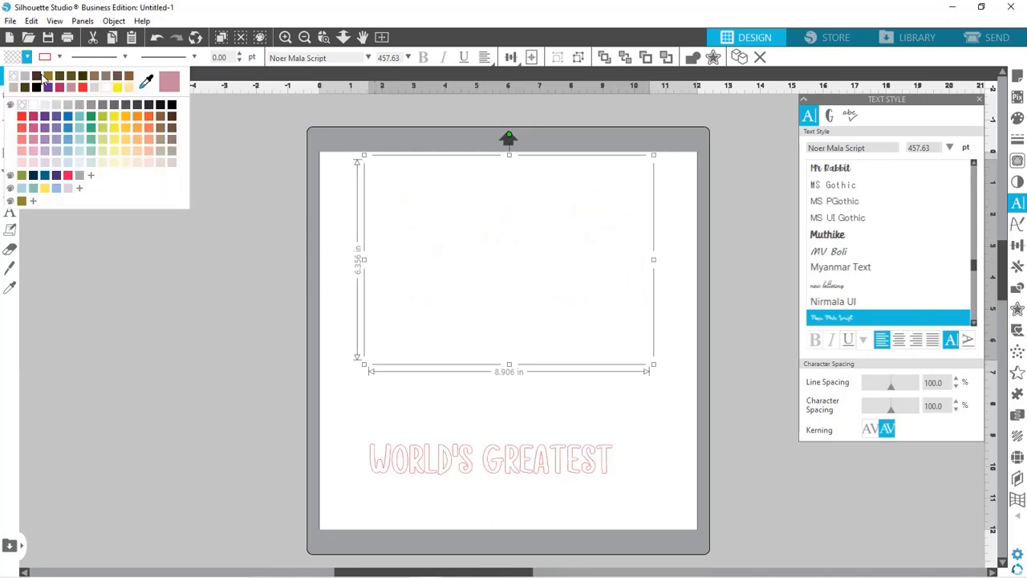
{"action": "left_click", "coordinate": [49, 76]}
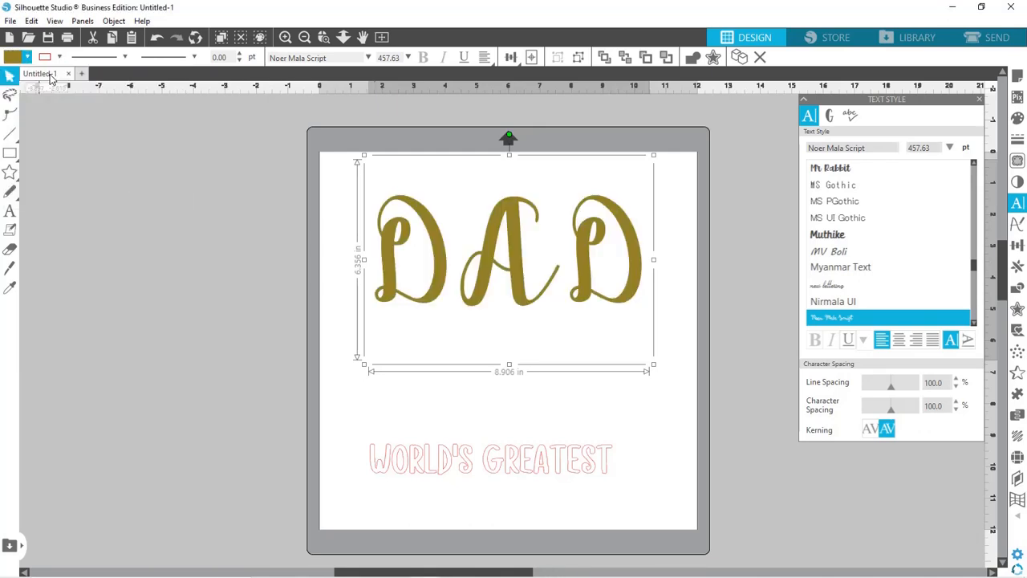
Remove the outline colour from "World's Greatest" and fill it with dark brown.
{"action": "left_click", "coordinate": [514, 469]}
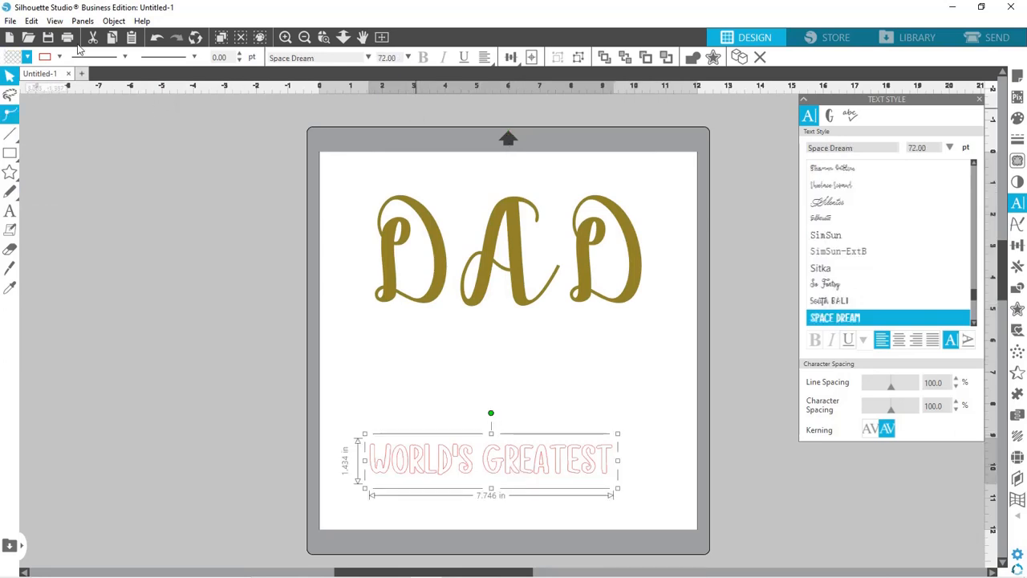
{"action": "left_click", "coordinate": [59, 58]}
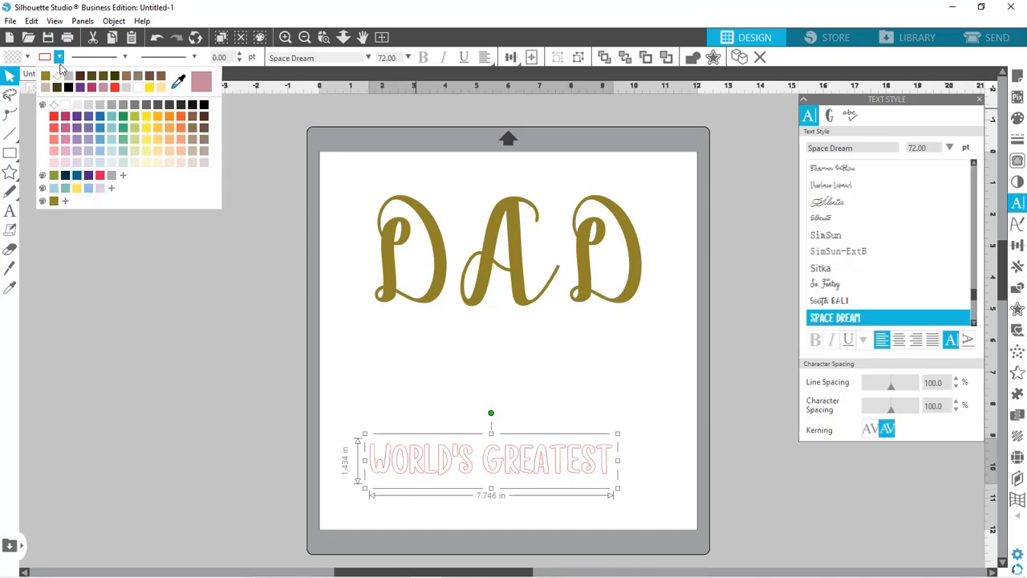
{"action": "left_click", "coordinate": [57, 78]}
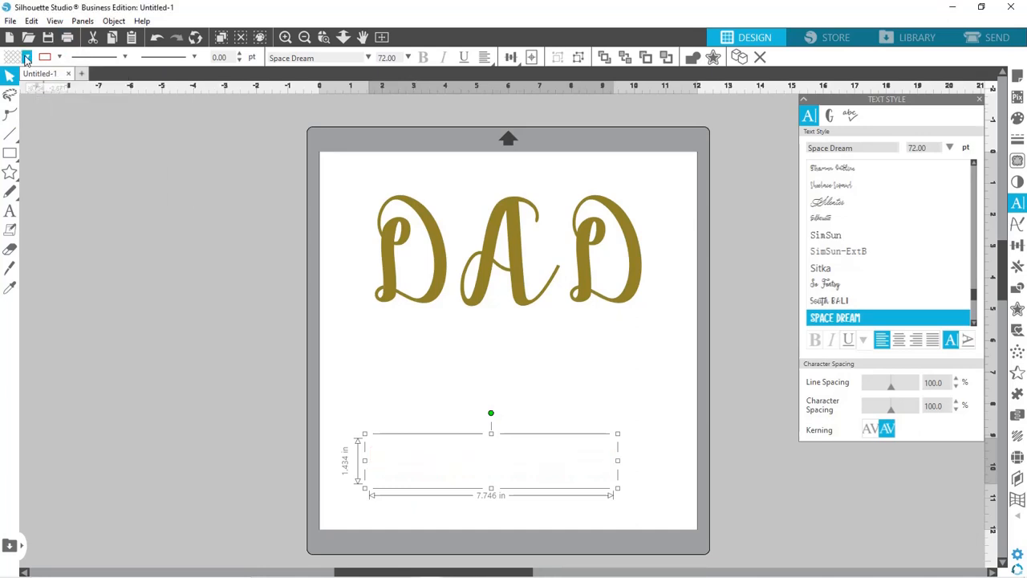
{"action": "left_click", "coordinate": [26, 58]}
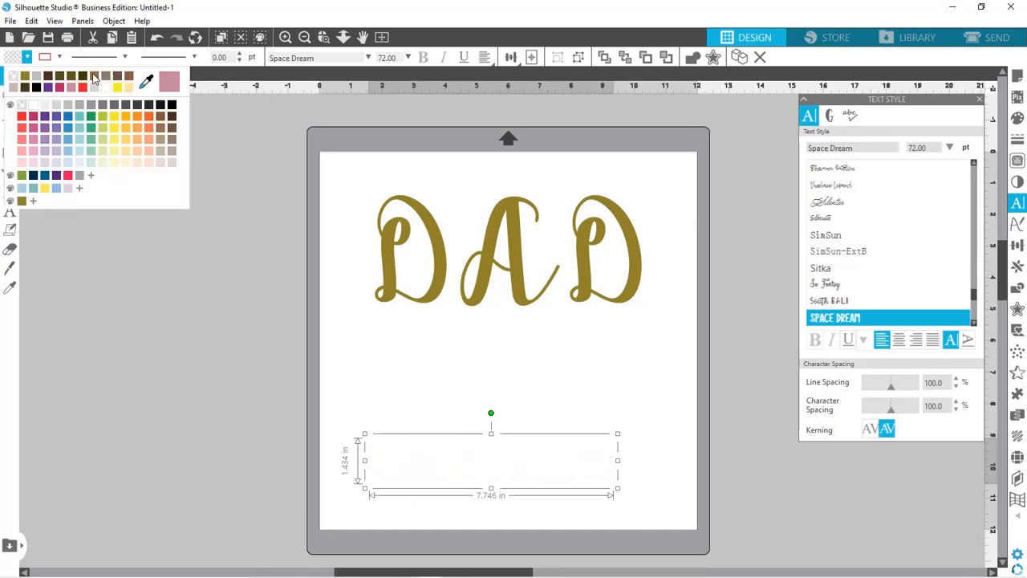
{"action": "left_click", "coordinate": [49, 77]}
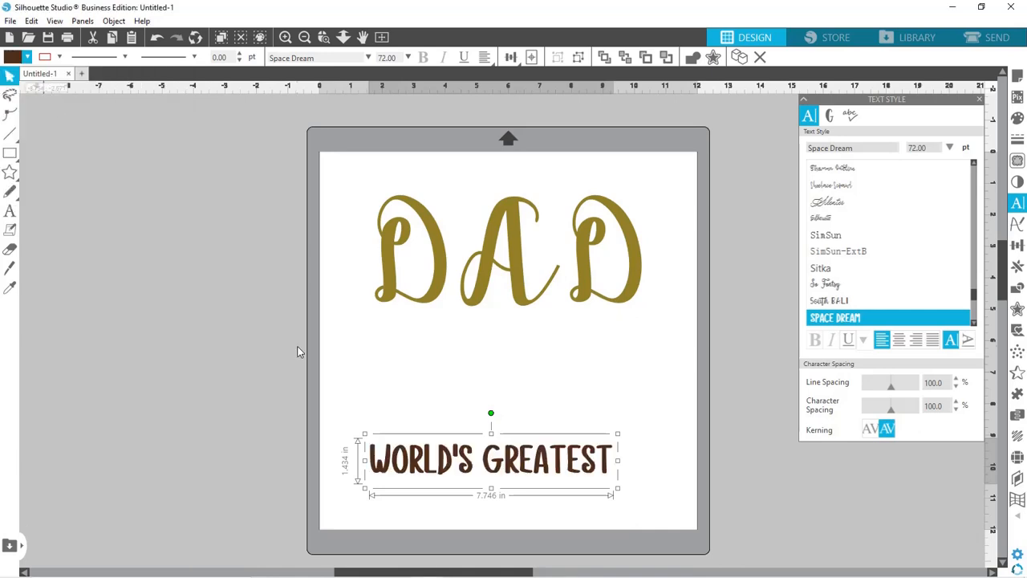
Place "World's Greatest" across the middle of "DAD" and enlarge it to about 9.4 in wide.
{"action": "left_click_drag", "start_coordinate": [552, 465], "coordinate": [569, 267]}
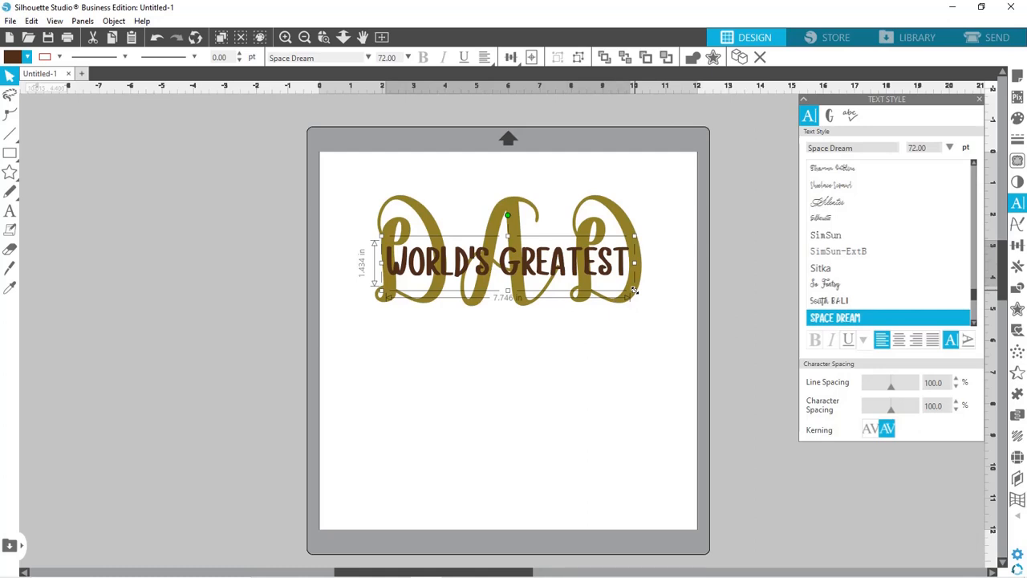
{"action": "left_click_drag", "start_coordinate": [634, 291], "coordinate": [655, 298]}
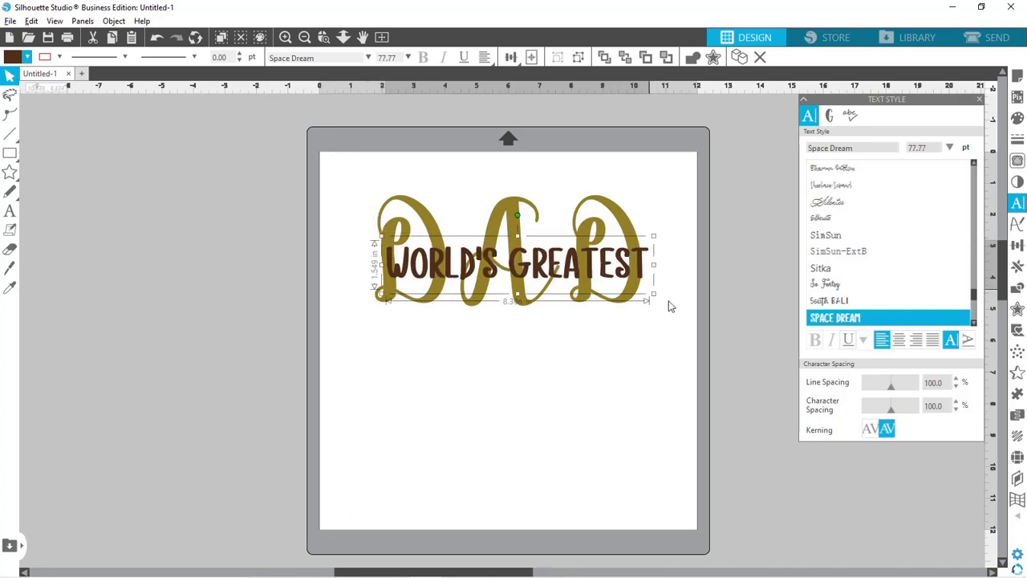
{"action": "left_click_drag", "start_coordinate": [671, 306], "coordinate": [671, 306]}
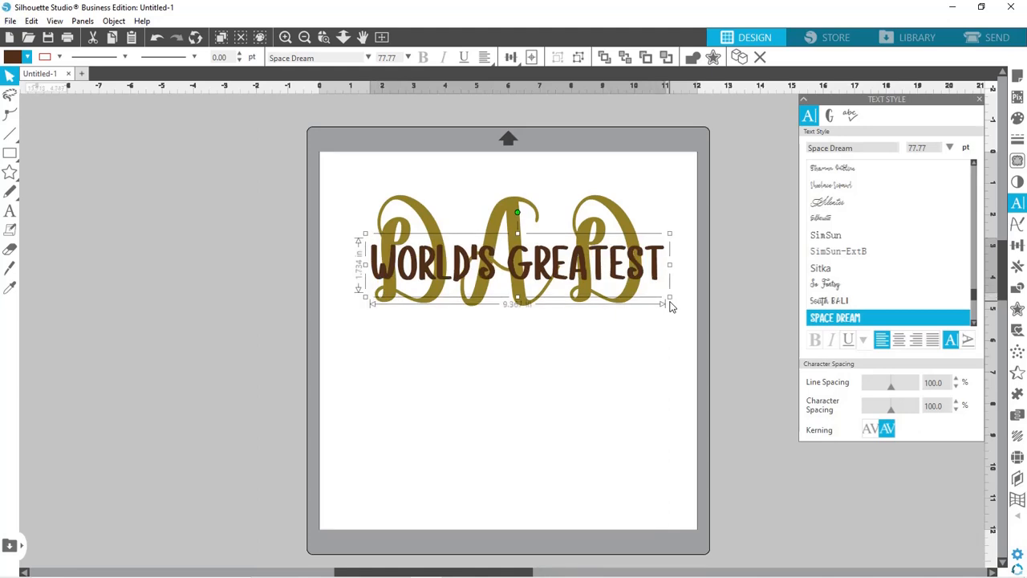
Align "DAD" and "World's Greatest" so that both texts share the same centre, and deselect them.
{"action": "left_click_drag", "start_coordinate": [350, 192], "coordinate": [495, 341]}
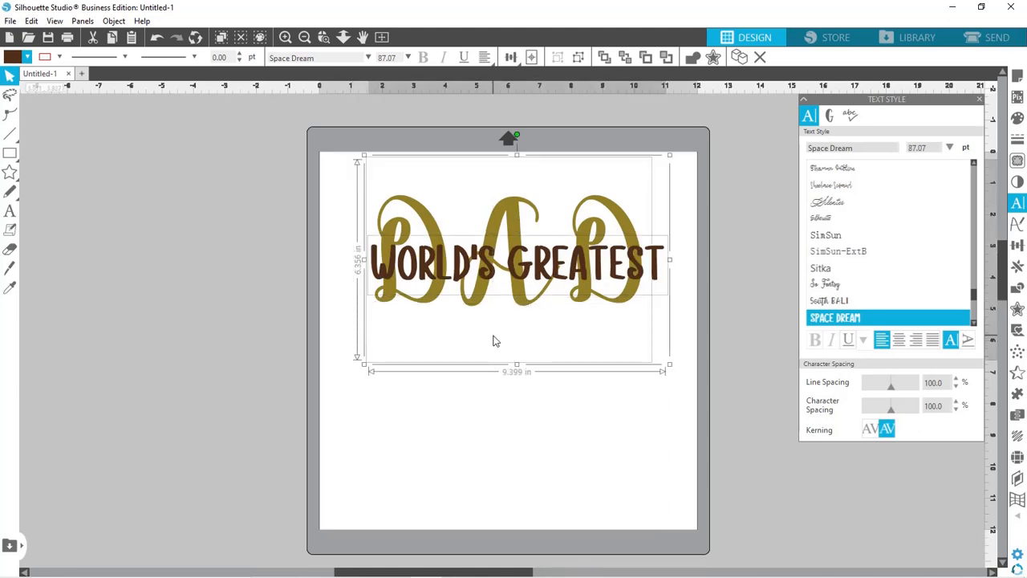
{"action": "left_click", "coordinate": [510, 56]}
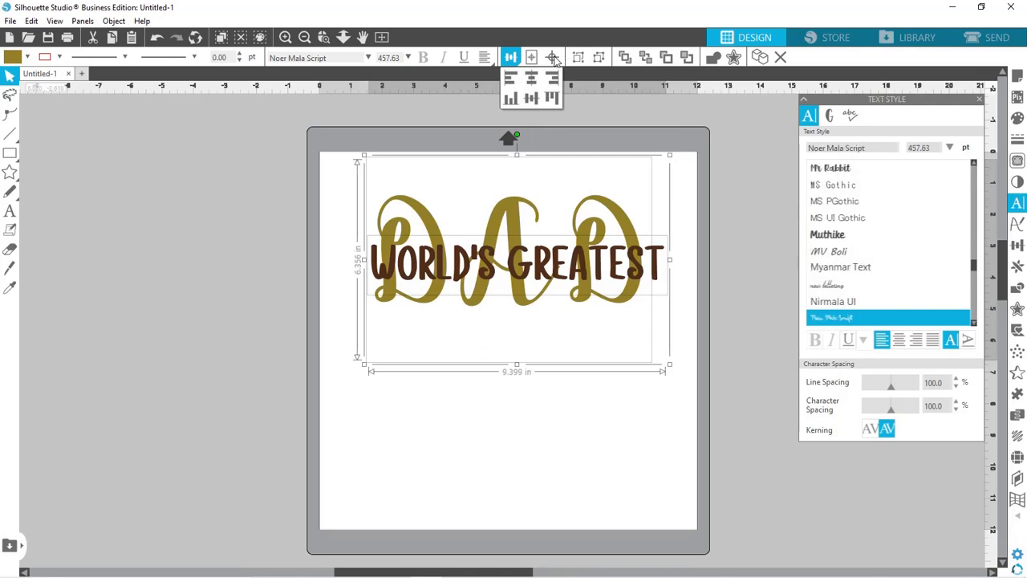
{"action": "left_click", "coordinate": [553, 57]}
{"action": "left_click", "coordinate": [553, 58]}
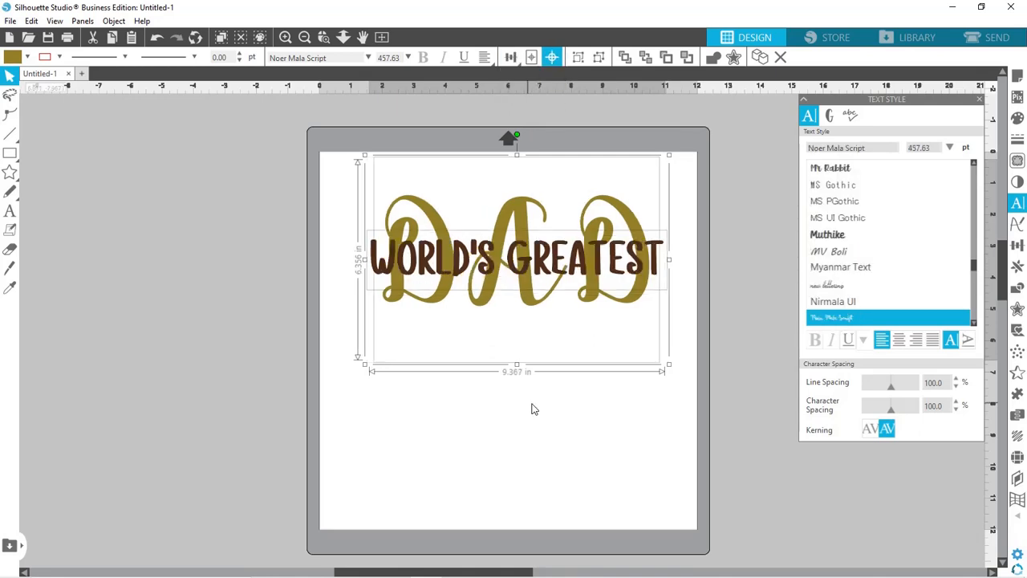
{"action": "left_click", "coordinate": [550, 473]}
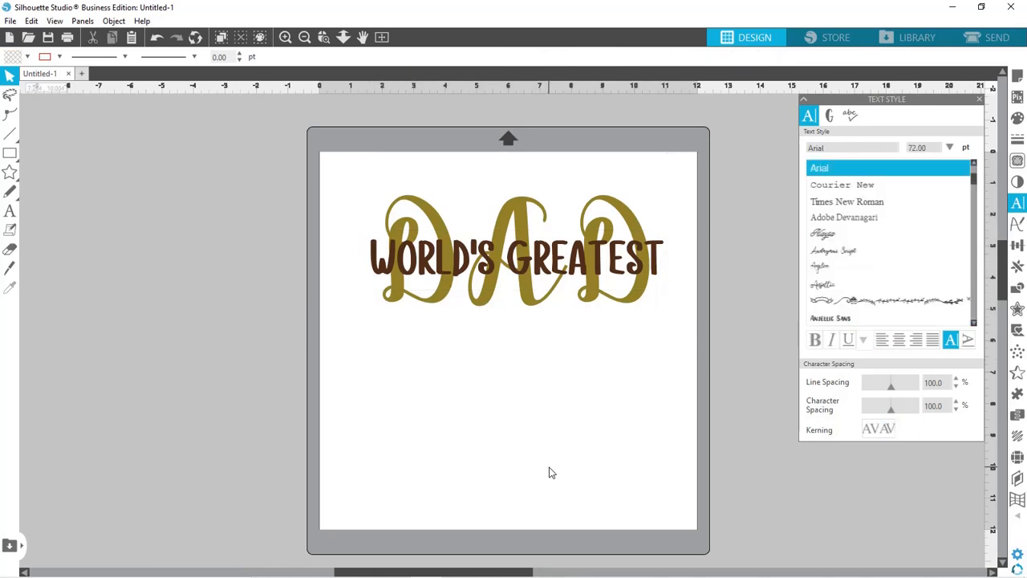
Nudge "World's Greatest" straight down in small increments to sit across the lower part of "DAD", and deselect it.
{"action": "left_click", "coordinate": [551, 260]}
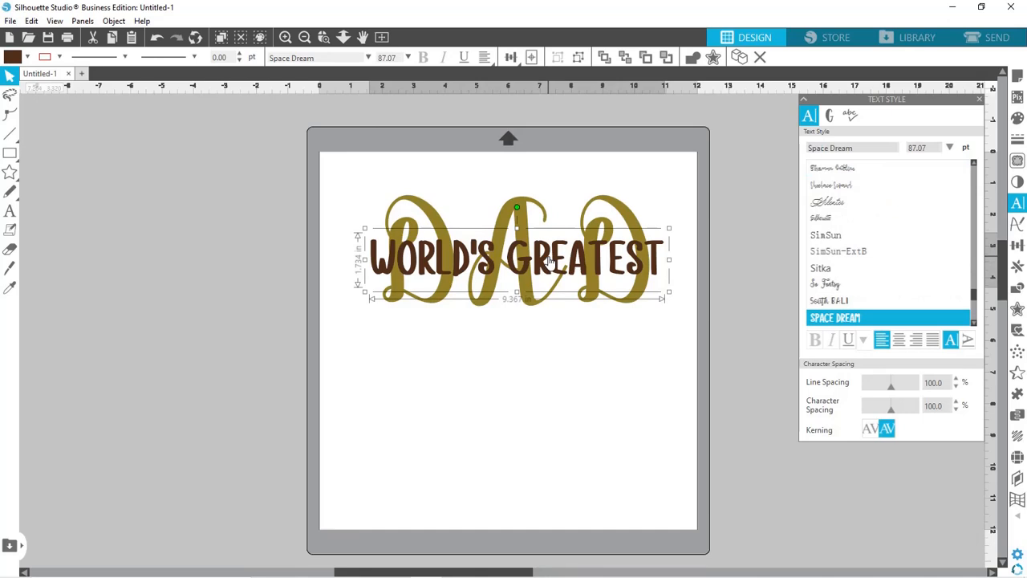
{"action": "key", "text": "Down"}
{"action": "key", "text": "Down"}
{"action": "key", "text": "Down"}
{"action": "key", "text": "Down"}
{"action": "key", "text": "Down"}
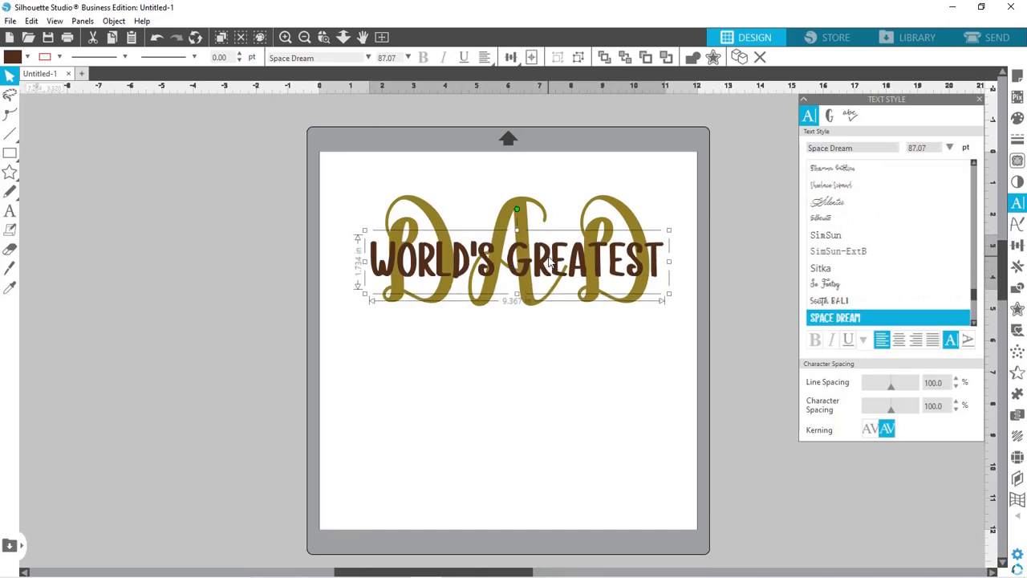
{"action": "key", "text": "Down"}
{"action": "key", "text": "Down"}
{"action": "key", "text": "Down"}
{"action": "key", "text": "Down"}
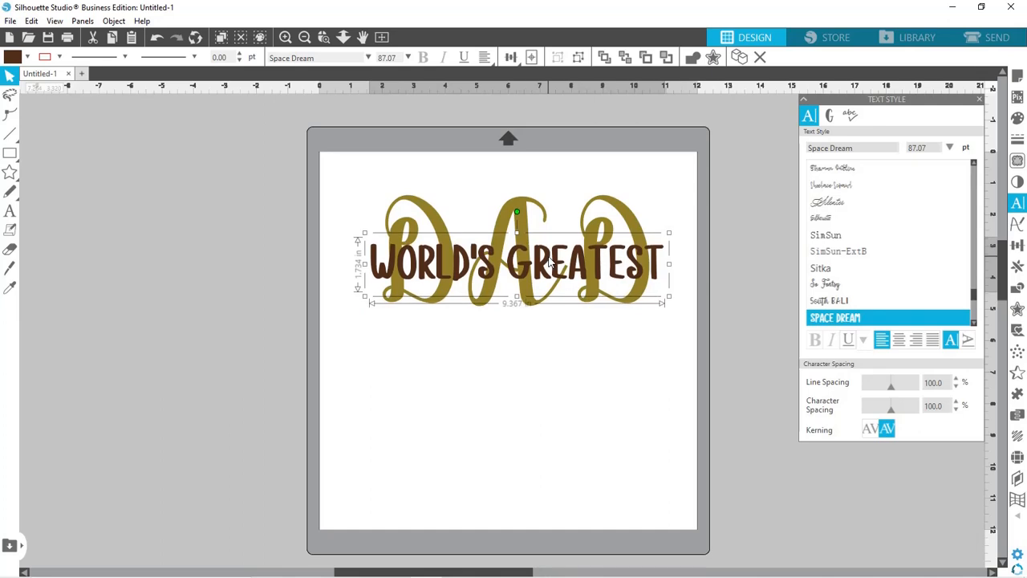
{"action": "key", "text": "Down"}
{"action": "key", "text": "Down"}
{"action": "key", "text": "Down"}
{"action": "key", "text": "Down"}
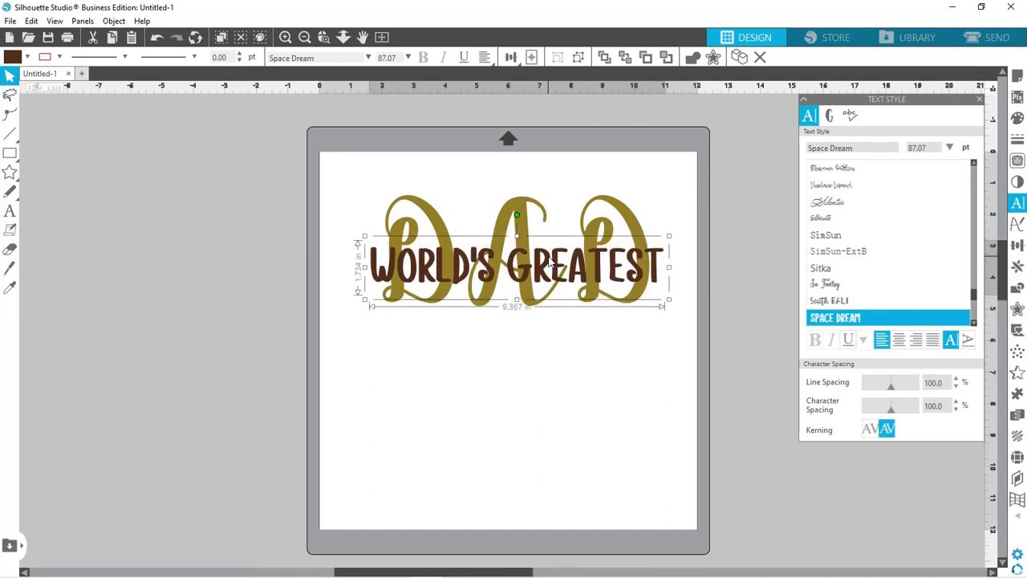
{"action": "key", "text": "Down"}
{"action": "key", "text": "Down"}
{"action": "key", "text": "Down"}
{"action": "key", "text": "Down"}
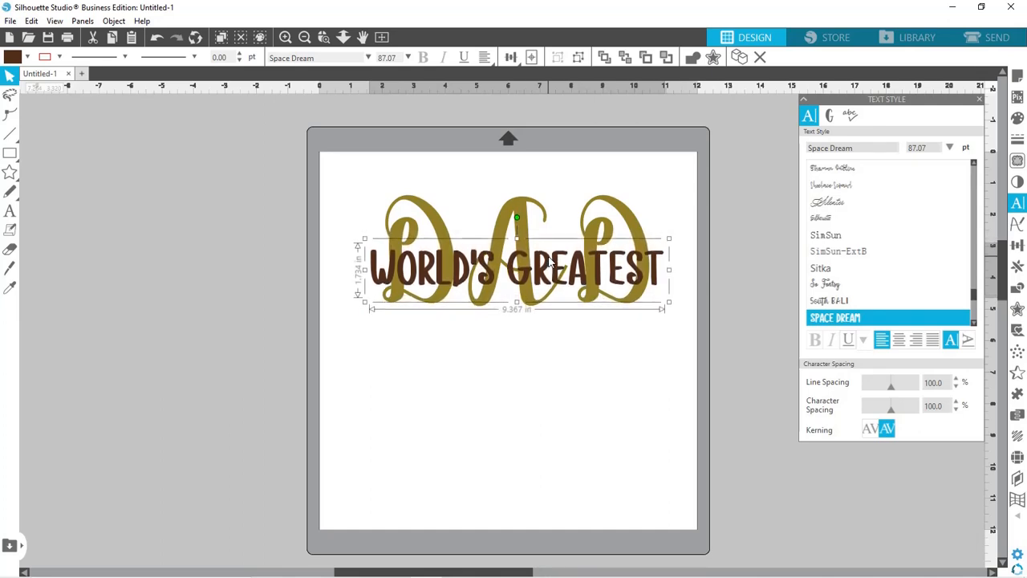
{"action": "key", "text": "Down"}
{"action": "key", "text": "Down"}
{"action": "key", "text": "Down"}
{"action": "key", "text": "Down"}
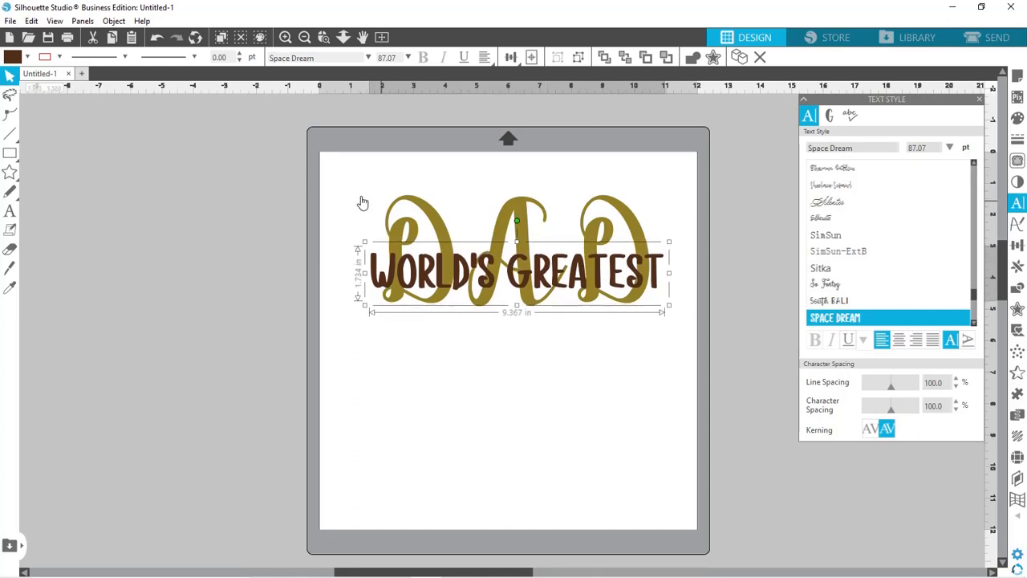
{"action": "key", "text": "Down"}
{"action": "key", "text": "Down"}
{"action": "key", "text": "Down"}
{"action": "key", "text": "Down"}
{"action": "key", "text": "Down"}
{"action": "key", "text": "Down"}
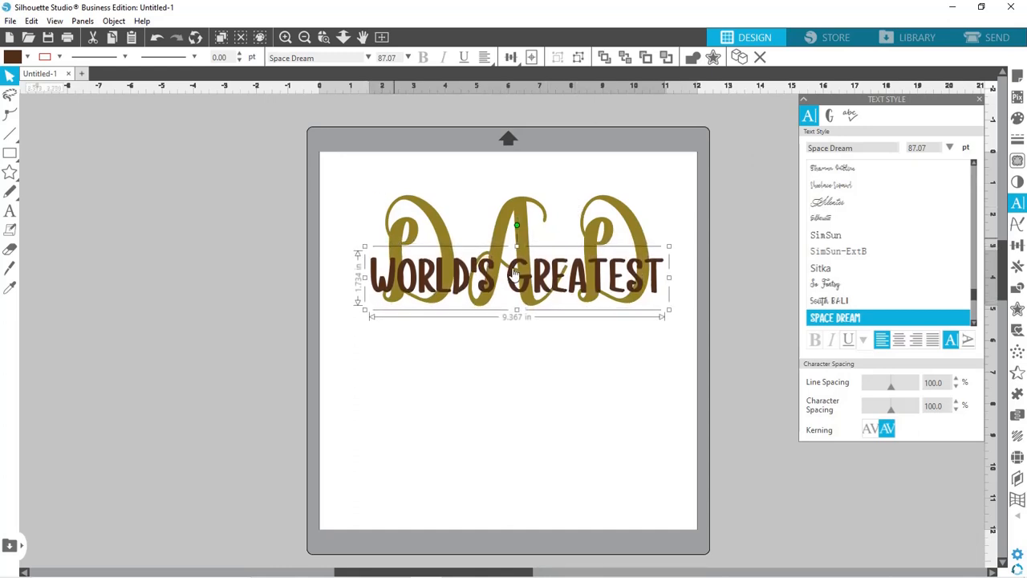
{"action": "key", "text": "Down"}
{"action": "key", "text": "Down"}
{"action": "key", "text": "Down"}
{"action": "key", "text": "Down"}
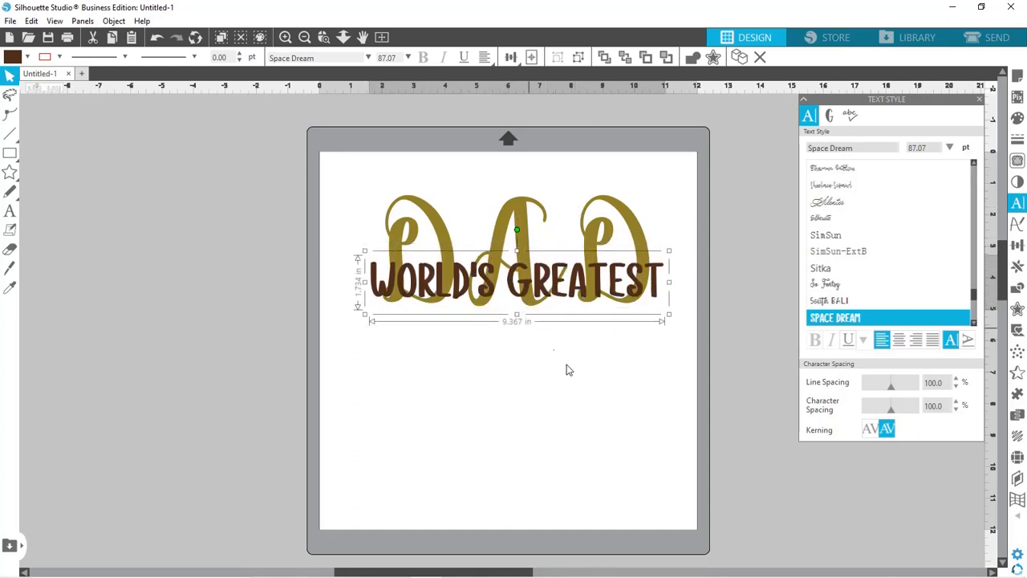
{"action": "left_click", "coordinate": [521, 378]}
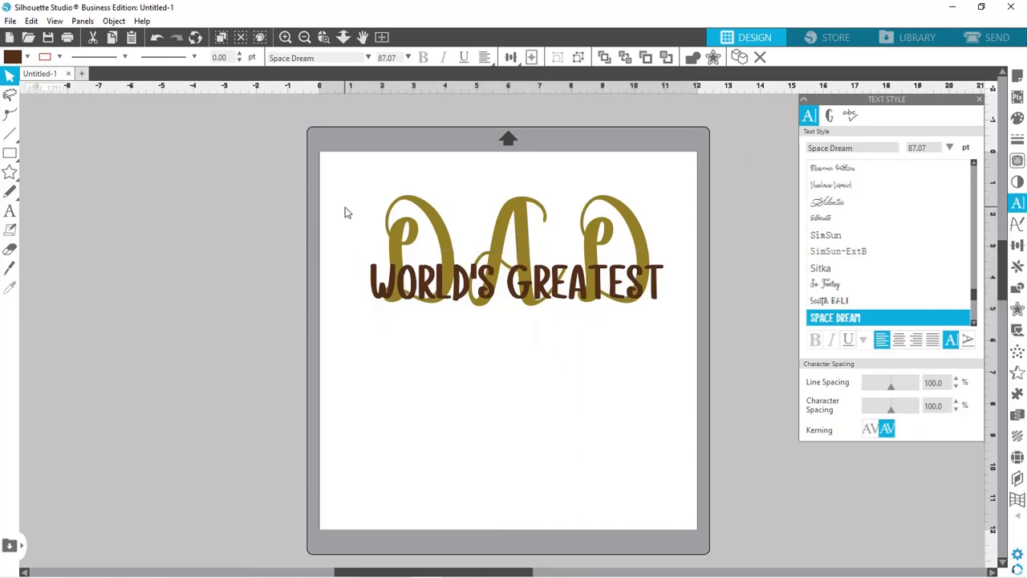
Align "World's Greatest" and "DAD" to a common centre again, and deselect both texts.
{"action": "left_click_drag", "start_coordinate": [345, 211], "coordinate": [506, 374]}
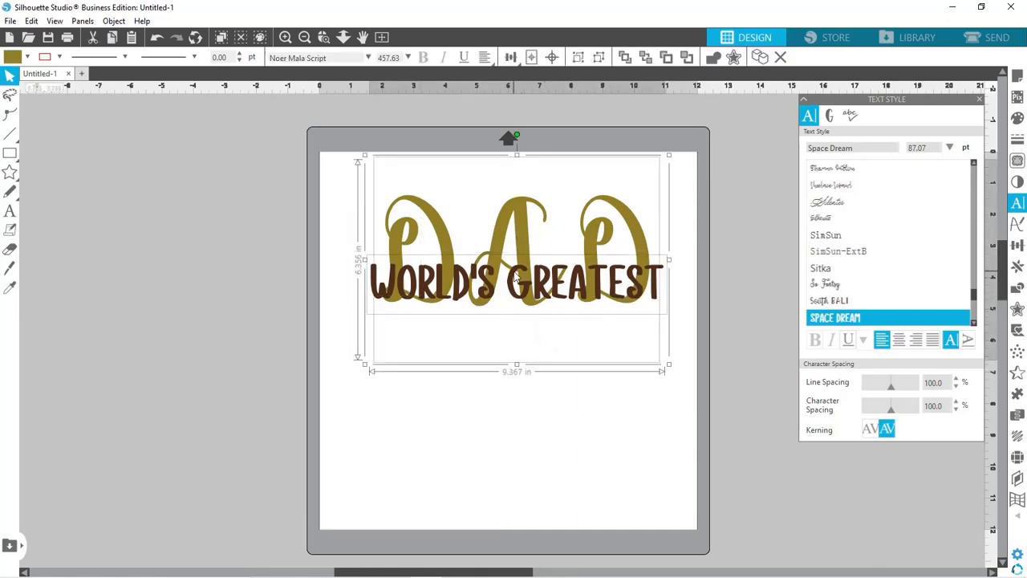
{"action": "left_click", "coordinate": [552, 58]}
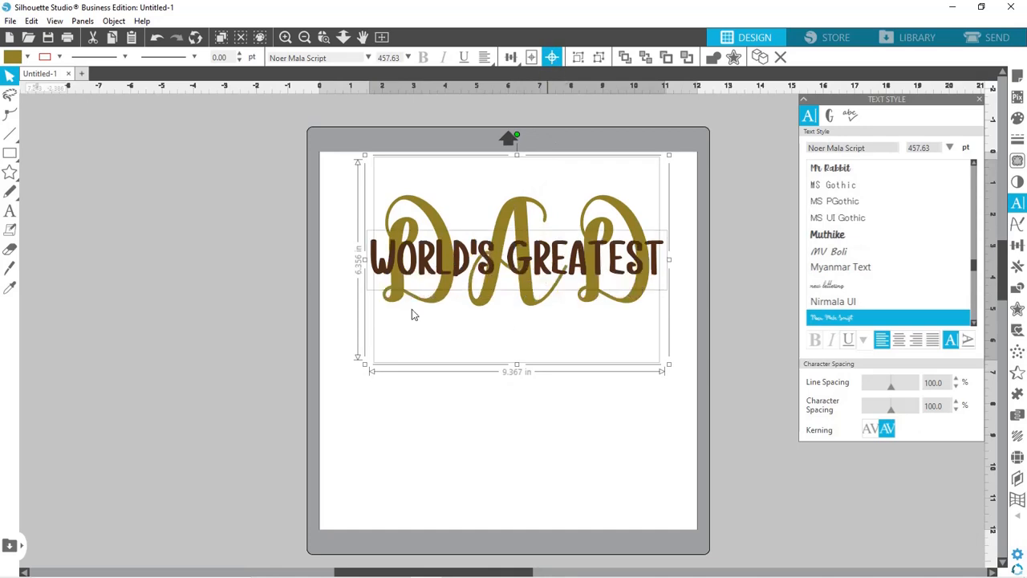
{"action": "left_click", "coordinate": [498, 415]}
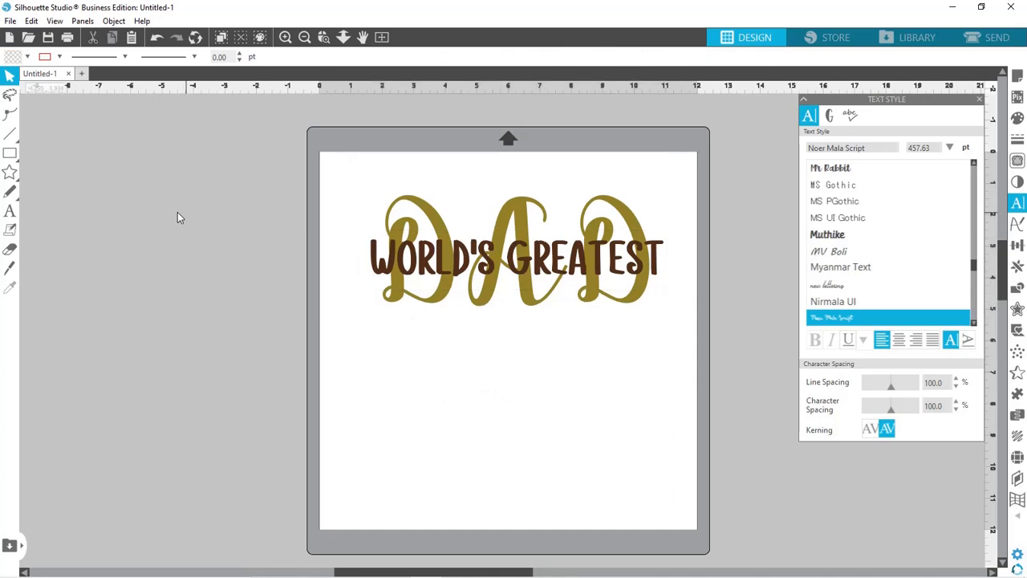
Draw a rectangle around "World's Greatest" and shrink it to about 9.56 in wide by 1.37 in high, closely framing the text.
{"action": "left_click", "coordinate": [9, 152]}
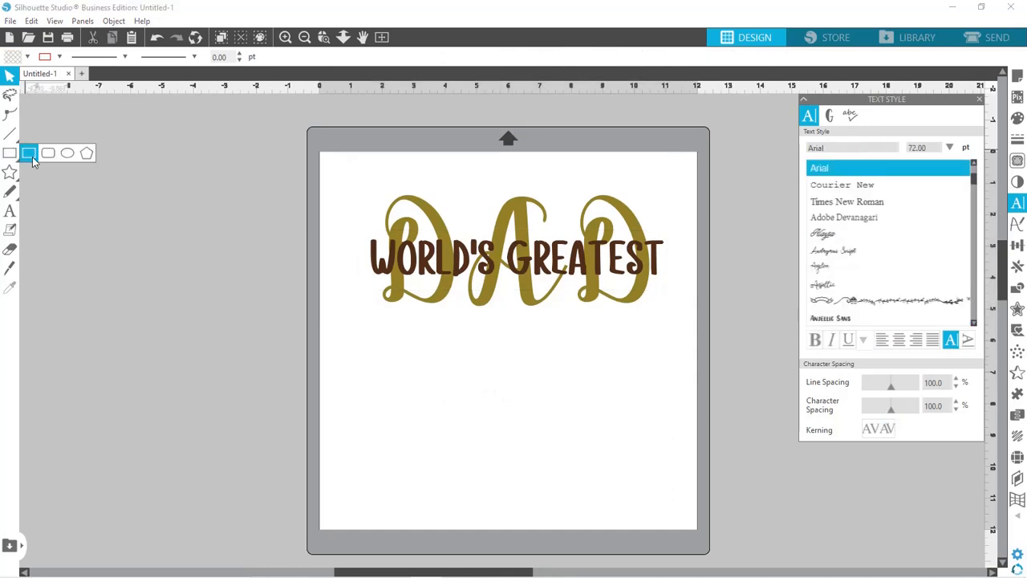
{"action": "left_click", "coordinate": [33, 160]}
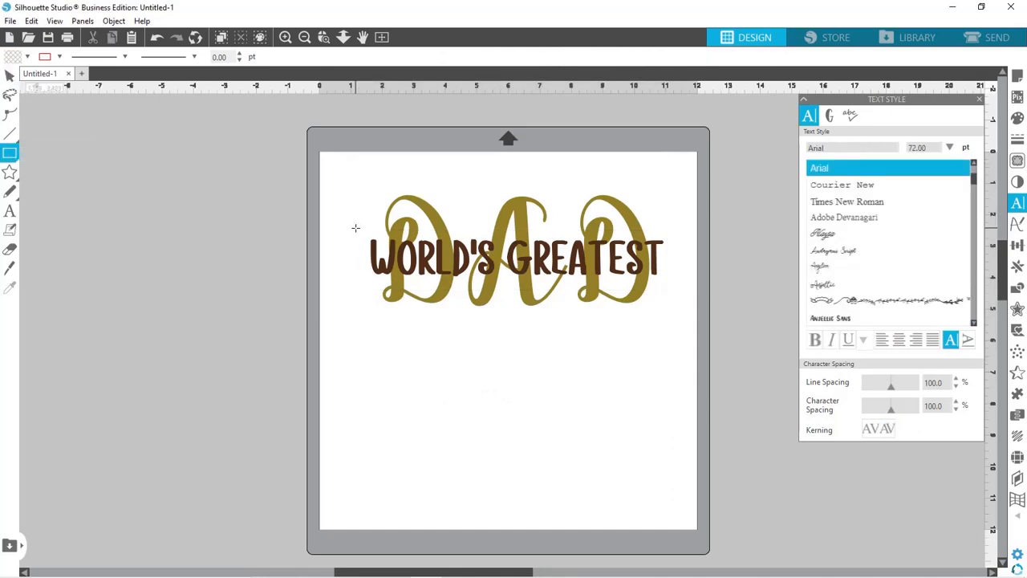
{"action": "left_click_drag", "start_coordinate": [356, 228], "coordinate": [669, 287]}
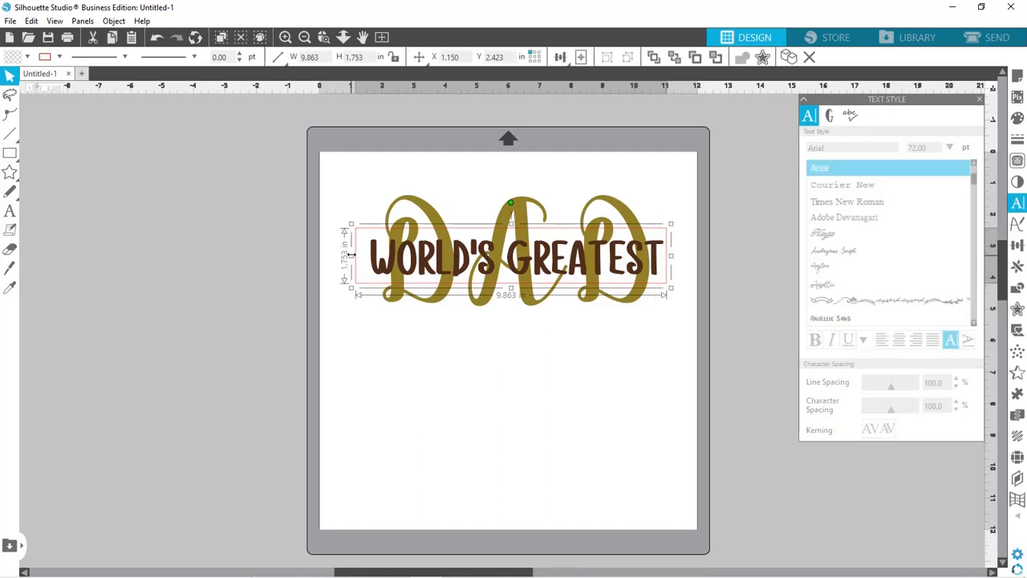
{"action": "left_click_drag", "start_coordinate": [351, 255], "coordinate": [362, 258]}
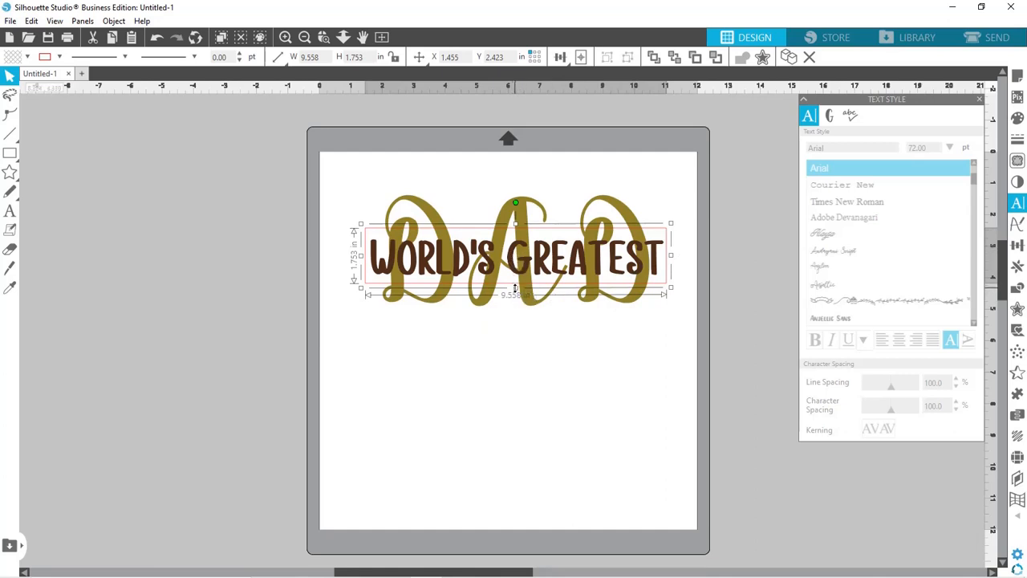
{"action": "left_click_drag", "start_coordinate": [515, 288], "coordinate": [517, 282]}
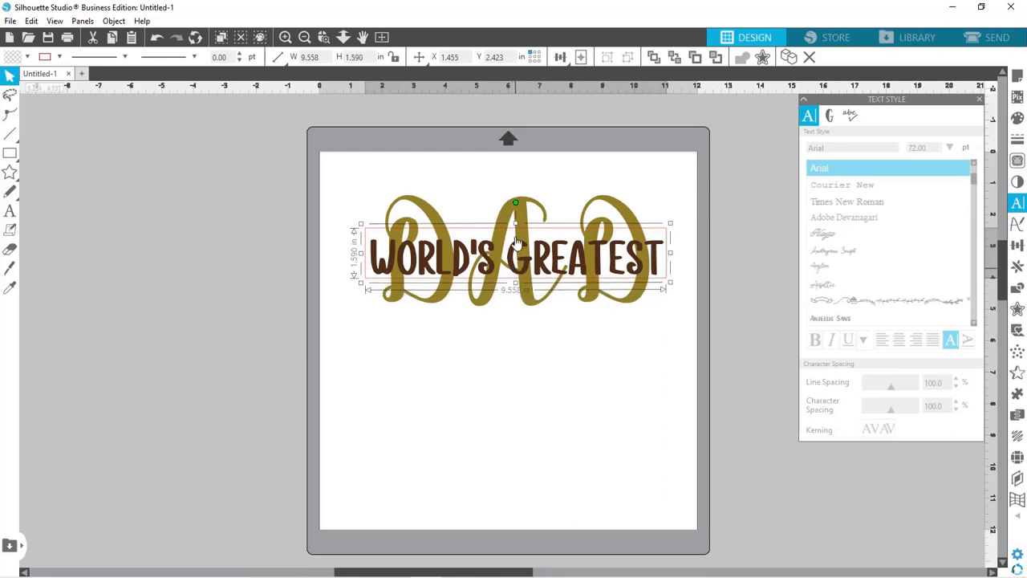
{"action": "left_click_drag", "start_coordinate": [515, 223], "coordinate": [517, 232]}
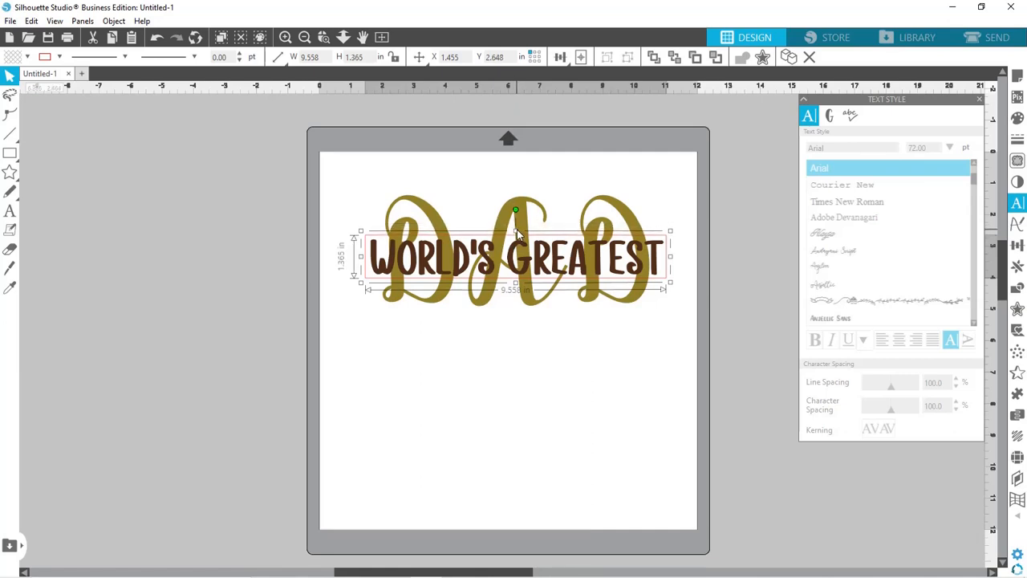
Align "World's Greatest" and the rectangle around it to the same centre, and deselect them.
{"action": "left_click", "coordinate": [578, 257]}
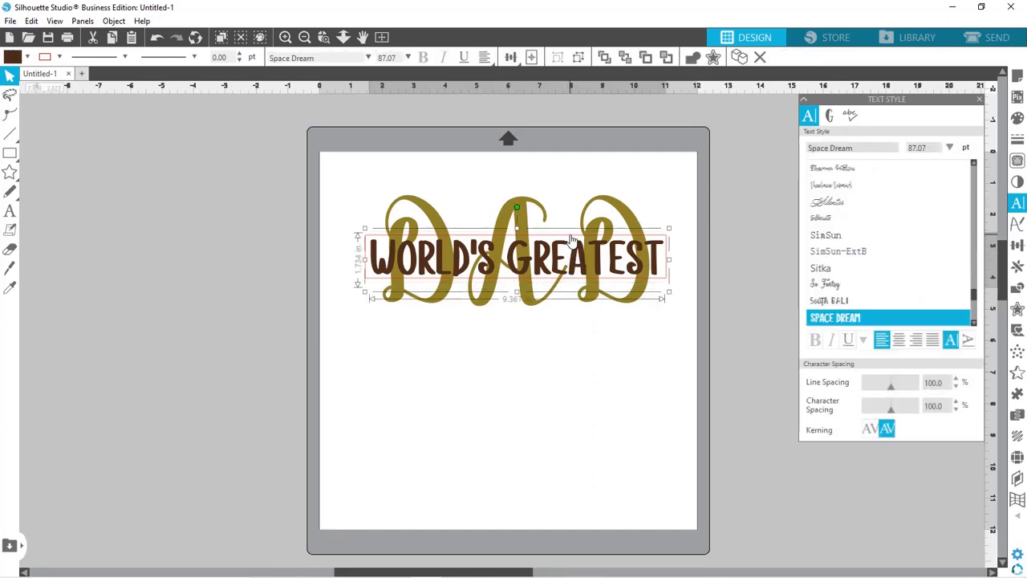
{"action": "left_click", "coordinate": [570, 235], "text": "shift"}
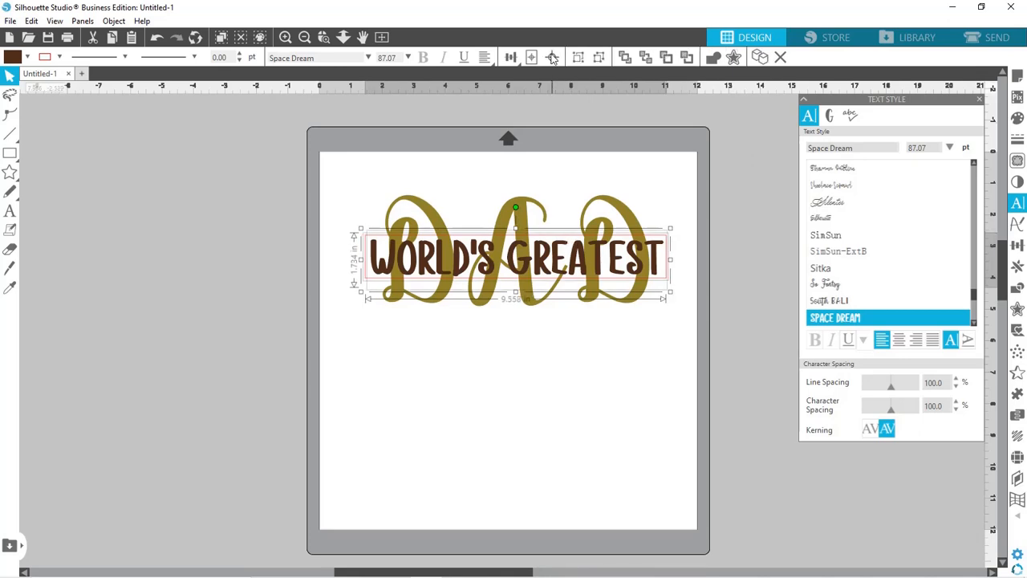
{"action": "left_click", "coordinate": [552, 57]}
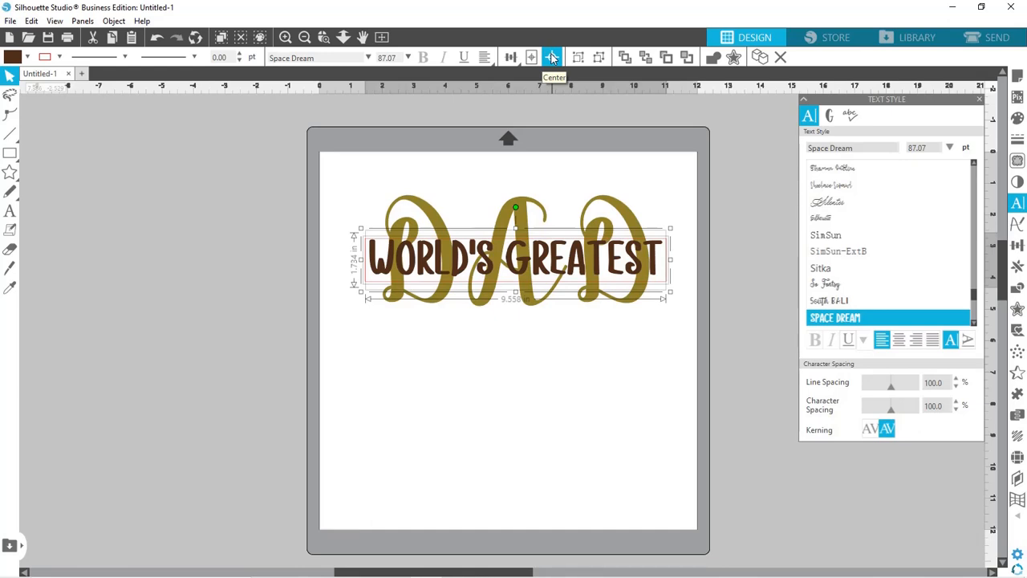
{"action": "left_click", "coordinate": [566, 367]}
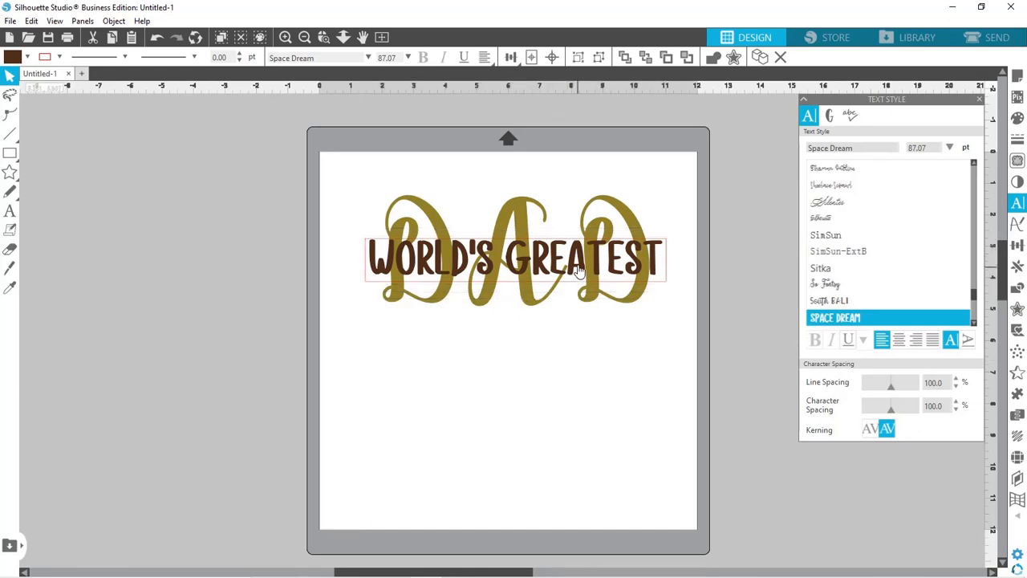
Turn the "World's Greatest" text into a compound path and deselect it.
{"action": "left_click", "coordinate": [579, 271]}
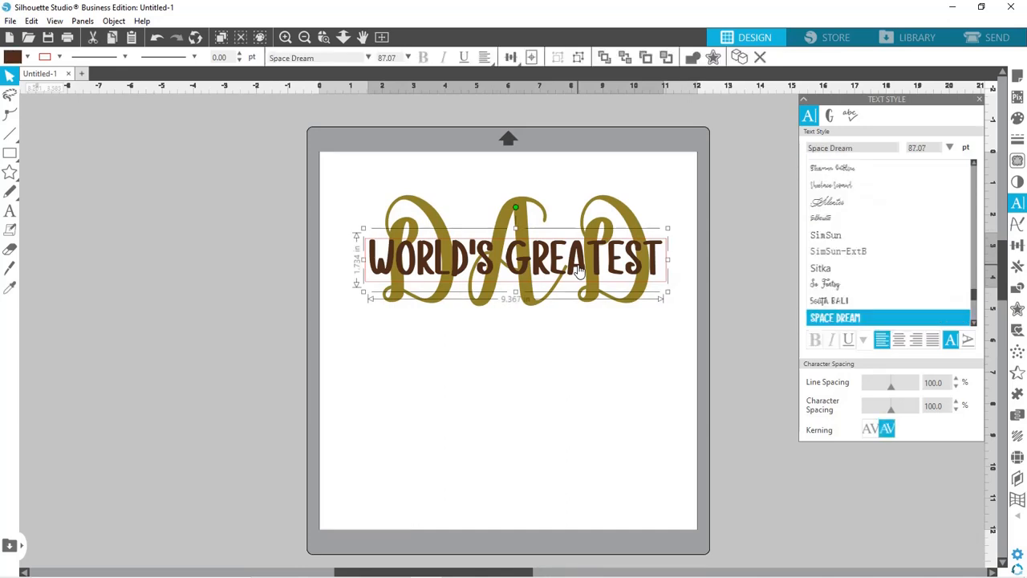
{"action": "right_click", "coordinate": [579, 271]}
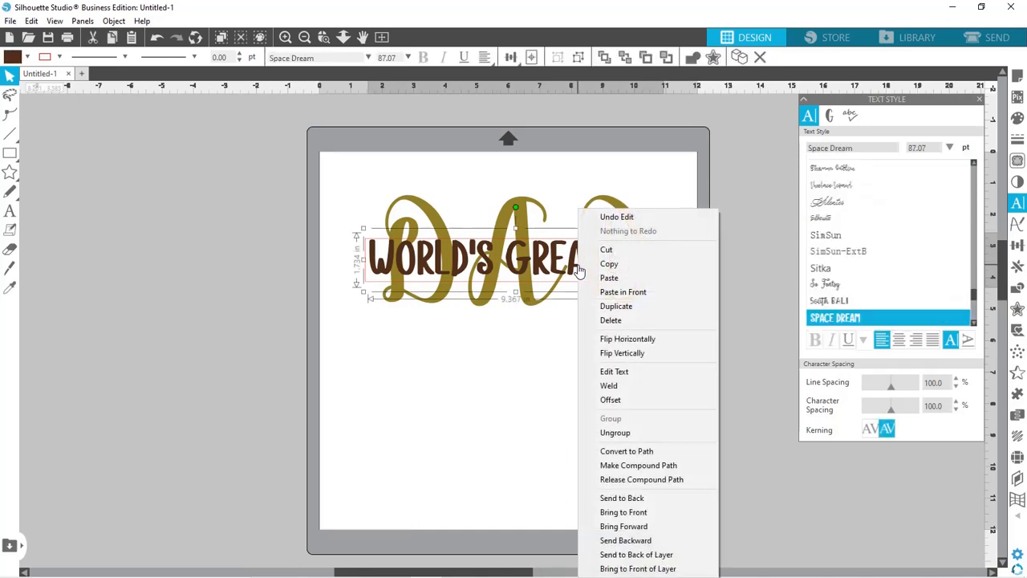
{"action": "left_click", "coordinate": [628, 472]}
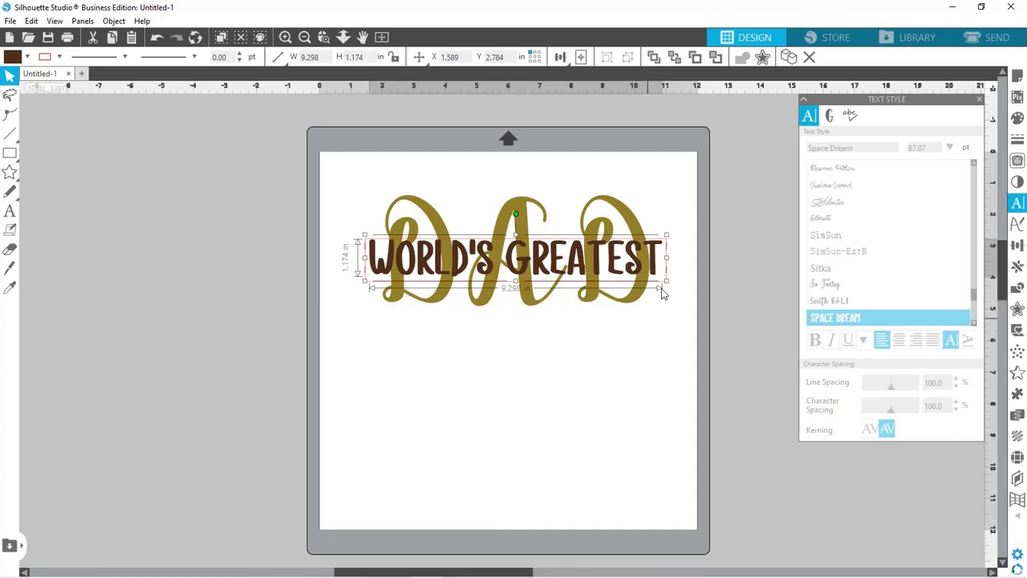
{"action": "left_click", "coordinate": [693, 286]}
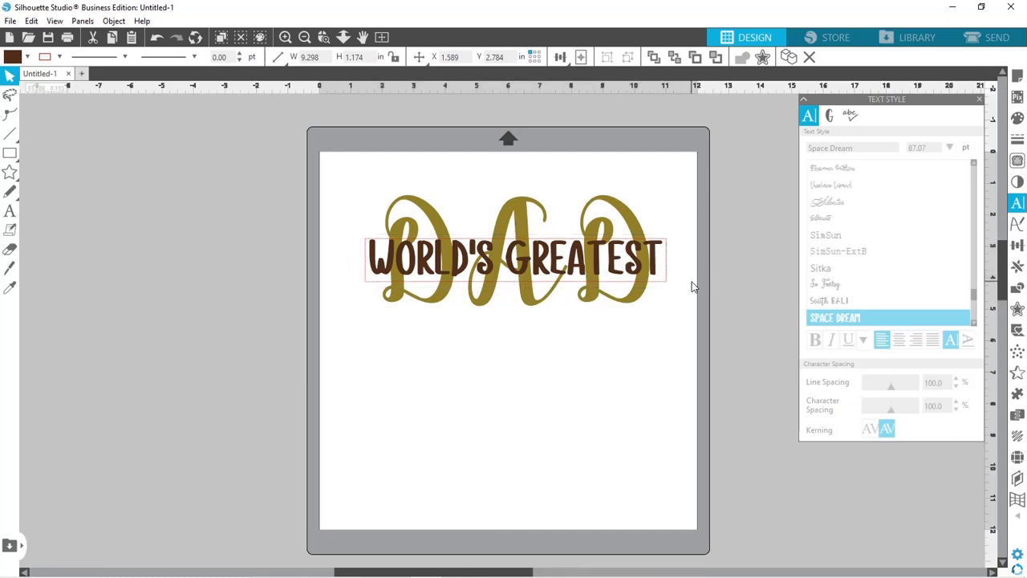
Centre the "World's Greatest" compound path and the surrounding rectangle on each other, and deselect them.
{"action": "left_click", "coordinate": [652, 275]}
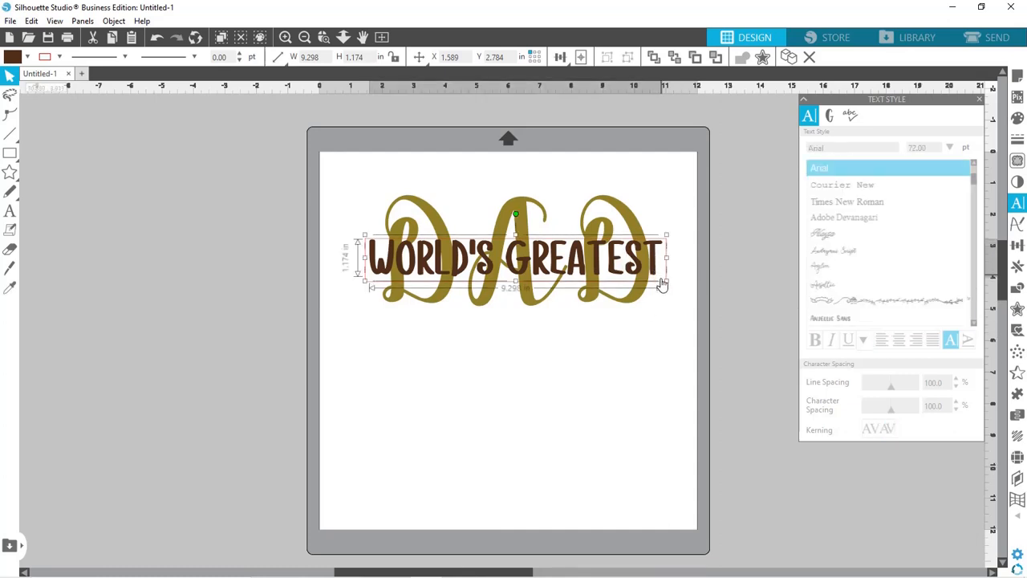
{"action": "left_click", "coordinate": [663, 286], "text": "shift"}
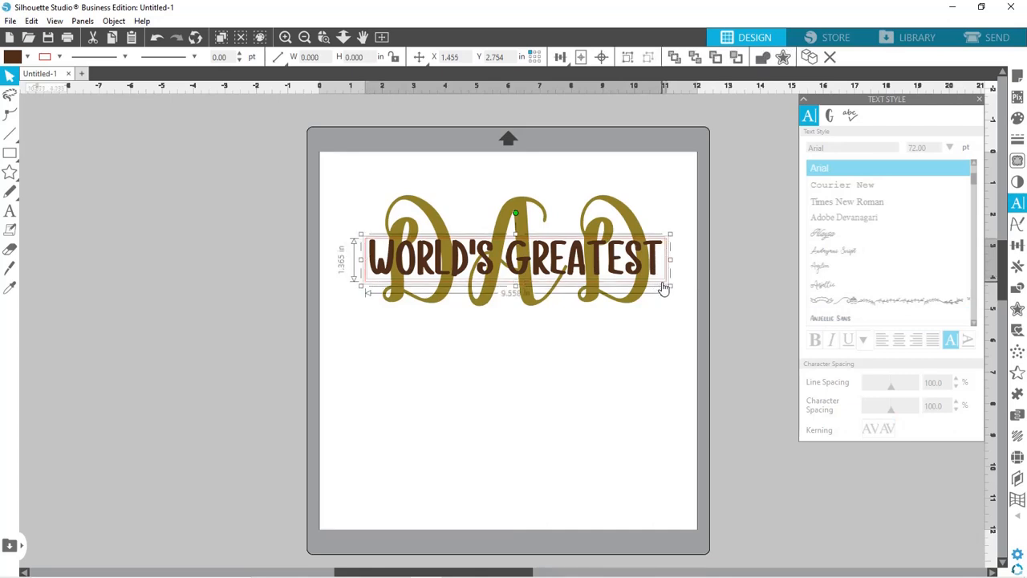
{"action": "left_click", "coordinate": [603, 60]}
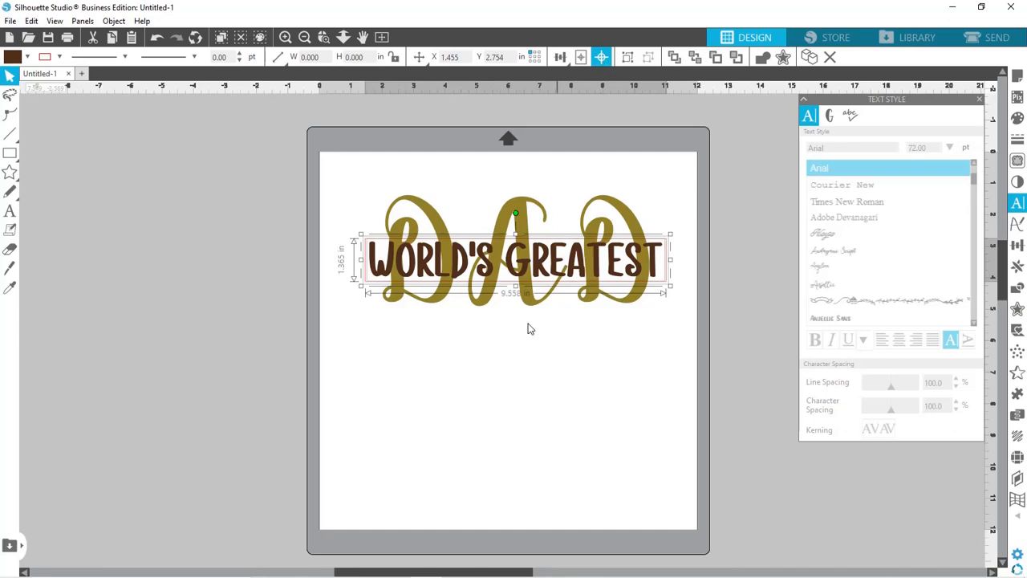
{"action": "left_click", "coordinate": [549, 361]}
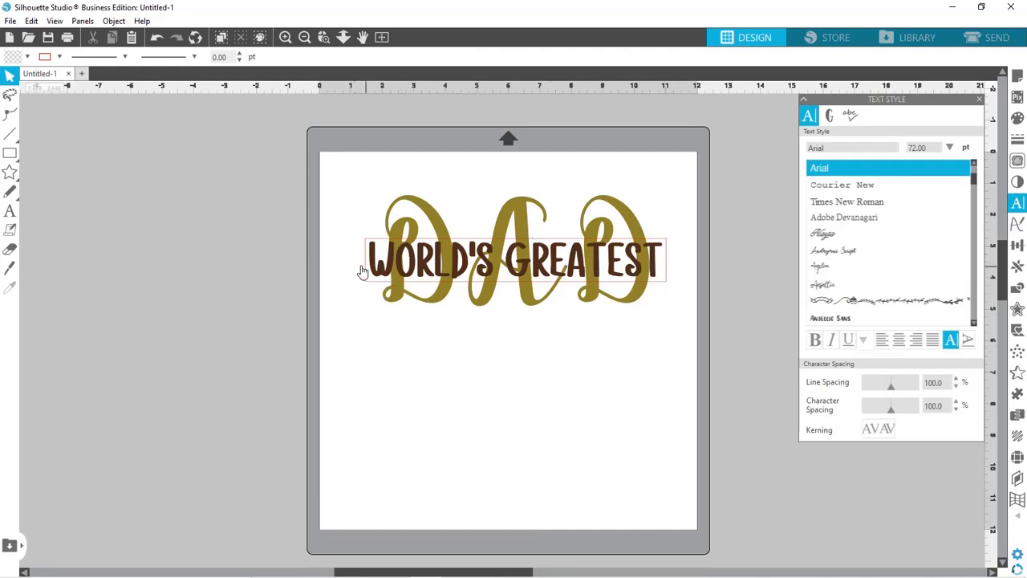
Turn the "DAD" lettering into a compound path and deselect it.
{"action": "left_click", "coordinate": [433, 222]}
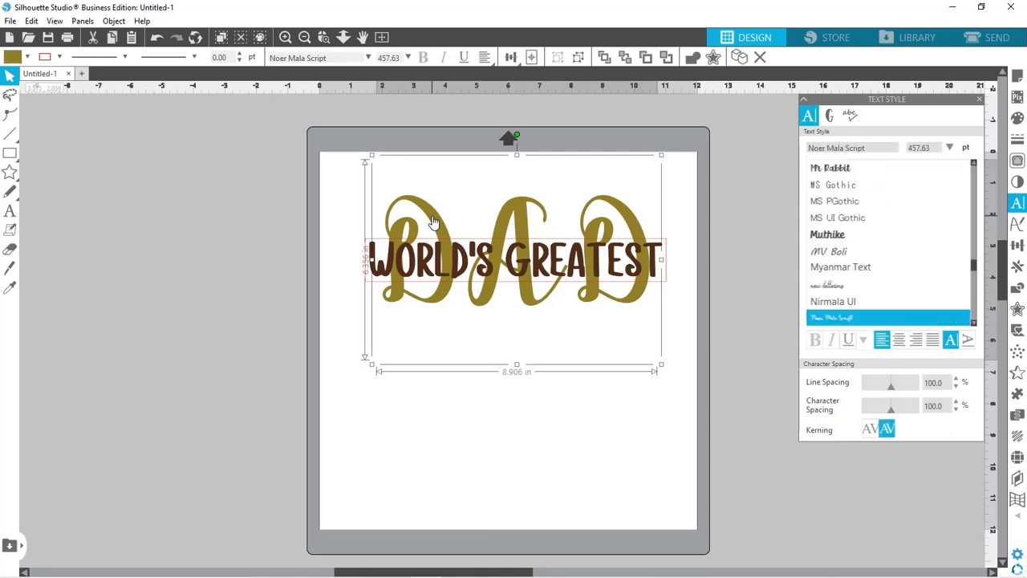
{"action": "right_click", "coordinate": [434, 223]}
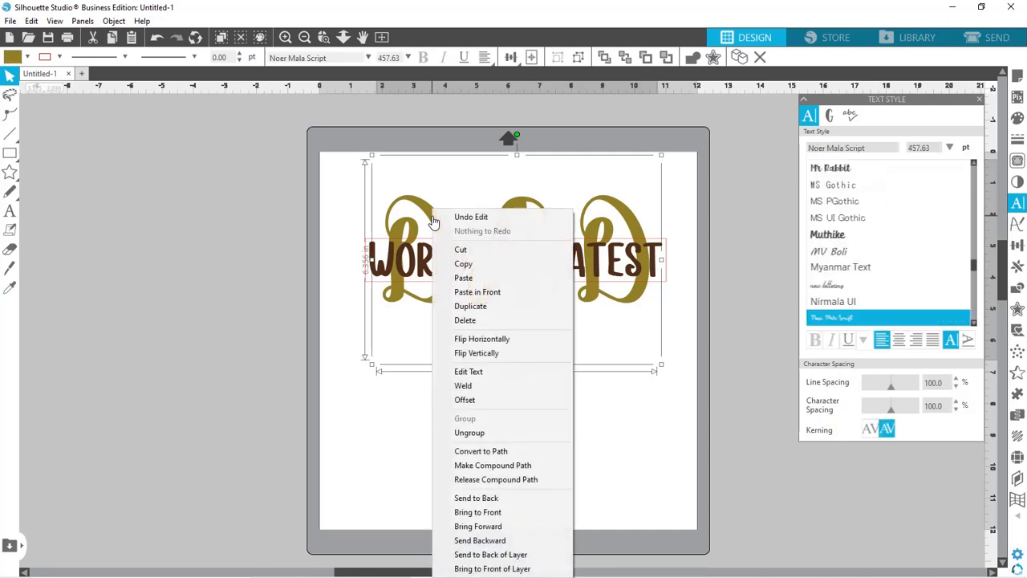
{"action": "left_click", "coordinate": [507, 468]}
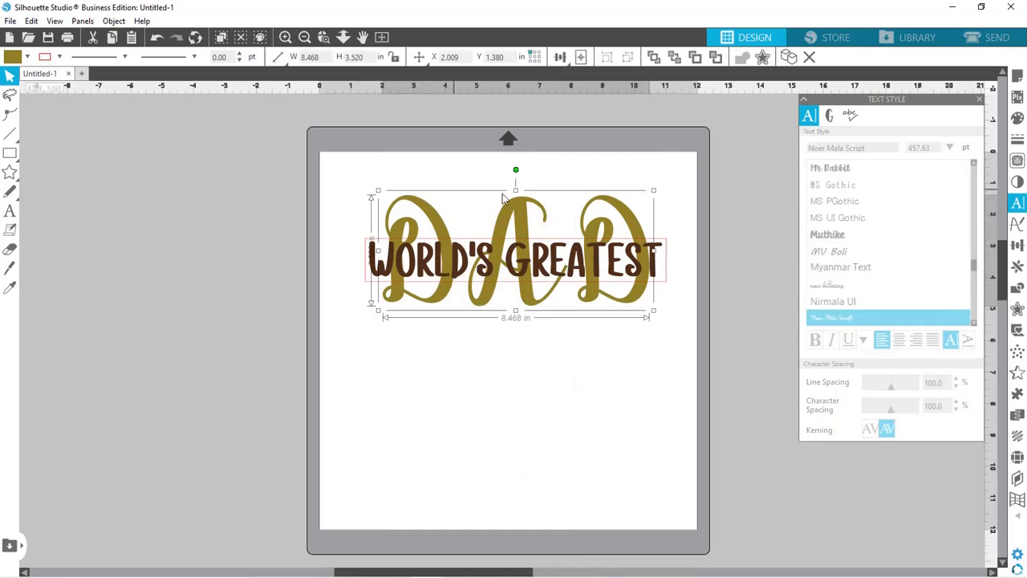
{"action": "left_click", "coordinate": [504, 404]}
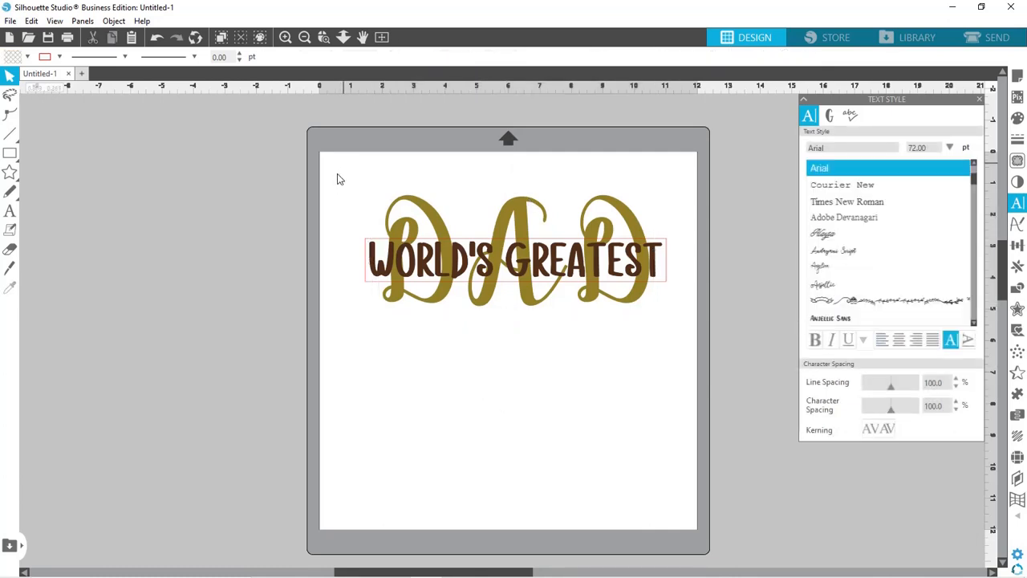
Centre the "DAD" lettering, "World's Greatest" and the surrounding rectangle on one another, and deselect them.
{"action": "left_click_drag", "start_coordinate": [337, 178], "coordinate": [508, 344]}
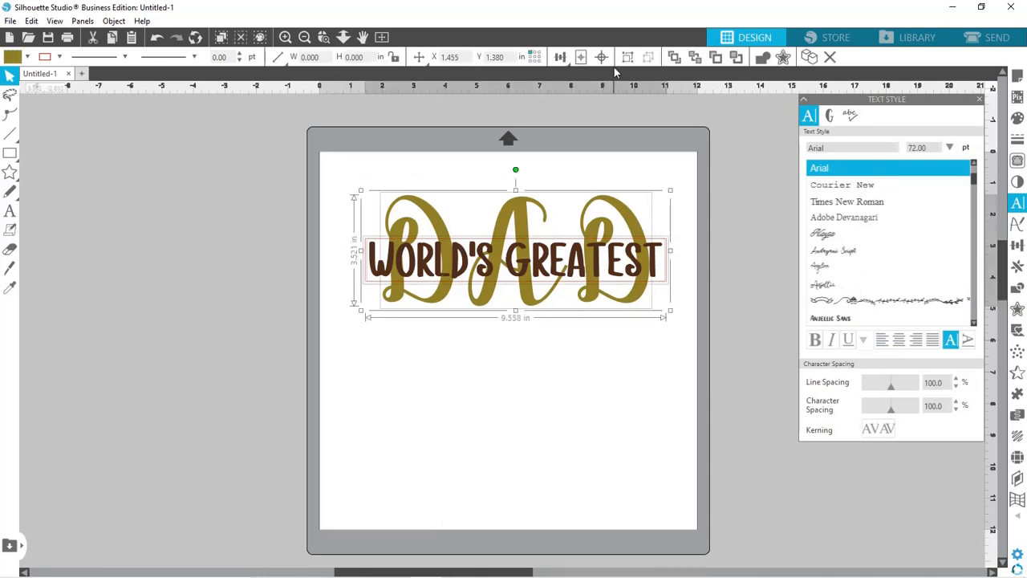
{"action": "left_click", "coordinate": [600, 59]}
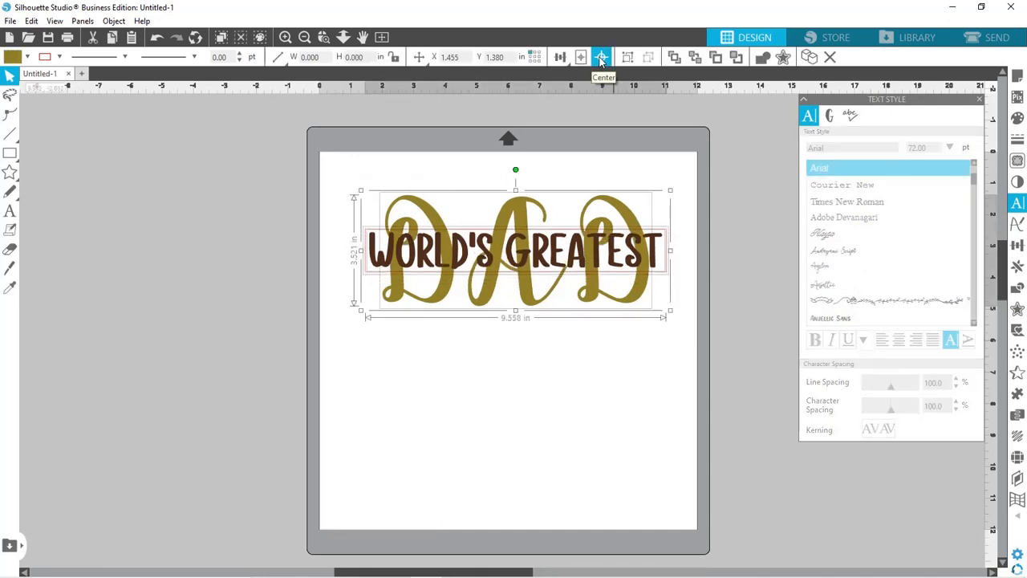
{"action": "left_click", "coordinate": [545, 430]}
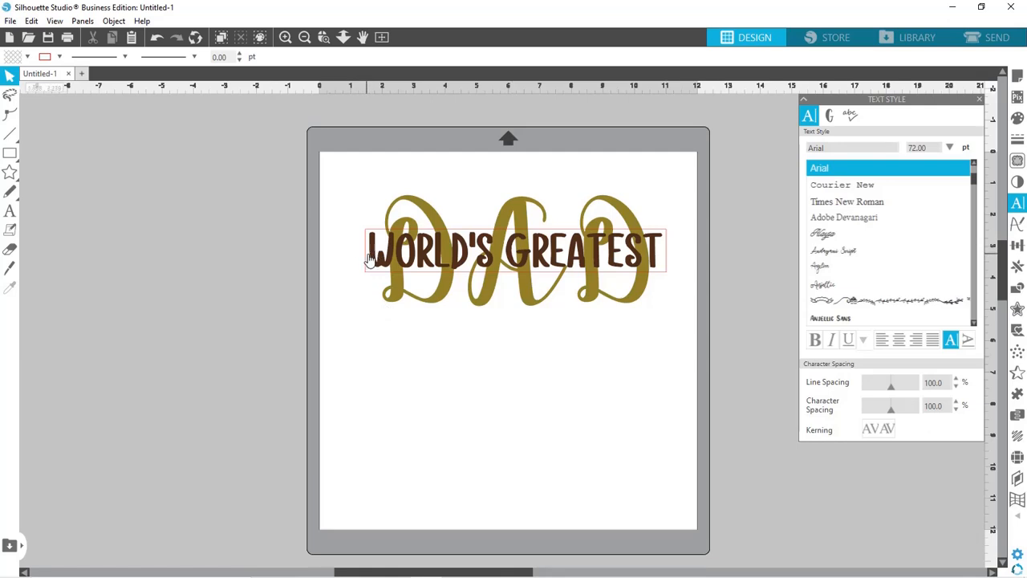
Widen the rectangle to about 9.68 in, then centre the whole design on the page and its parts on each other.
{"action": "left_click", "coordinate": [666, 257]}
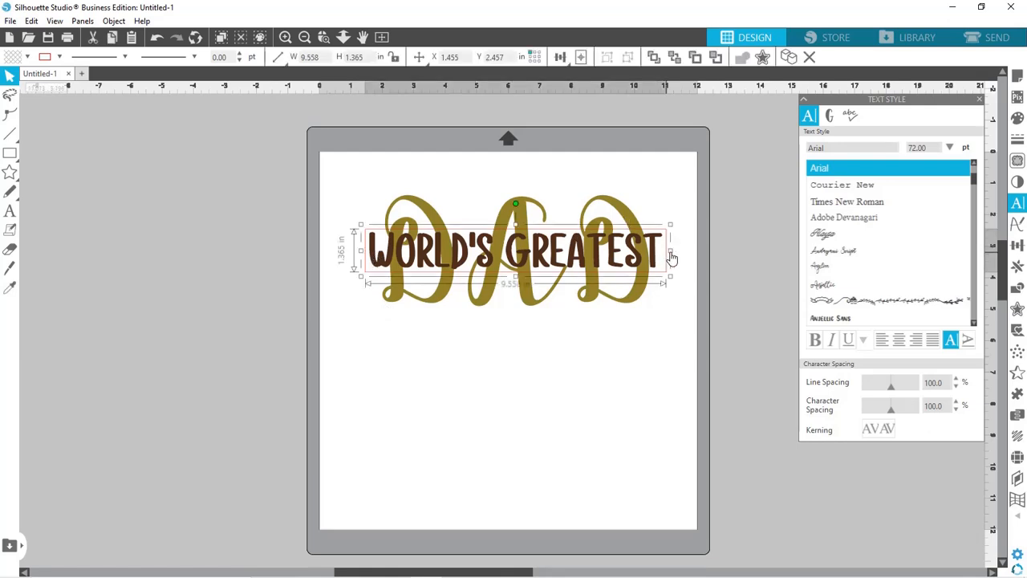
{"action": "left_click_drag", "start_coordinate": [674, 255], "coordinate": [677, 255]}
{"action": "left_click_drag", "start_coordinate": [338, 222], "coordinate": [421, 308]}
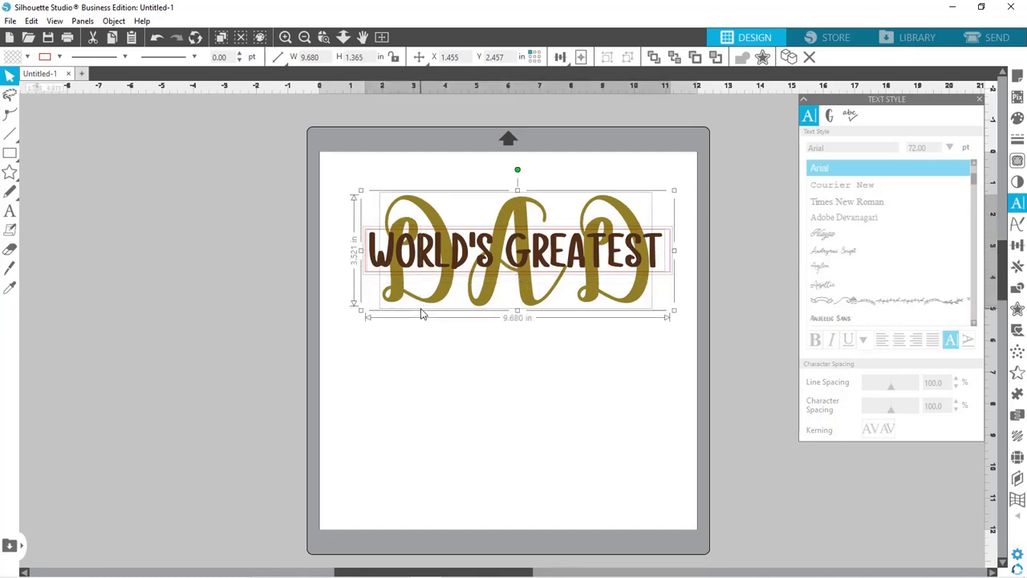
{"action": "left_click", "coordinate": [583, 58]}
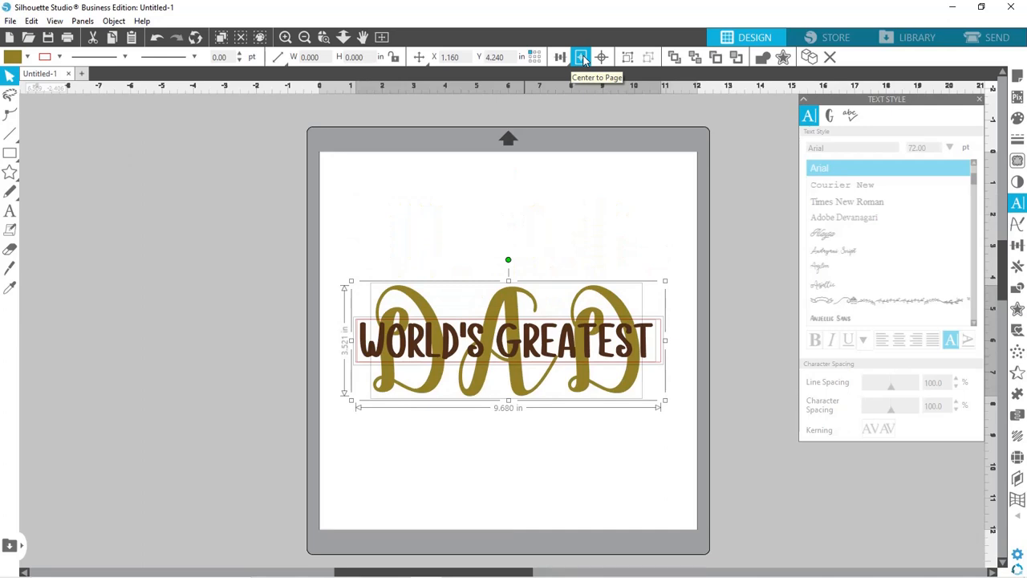
{"action": "left_click", "coordinate": [602, 58]}
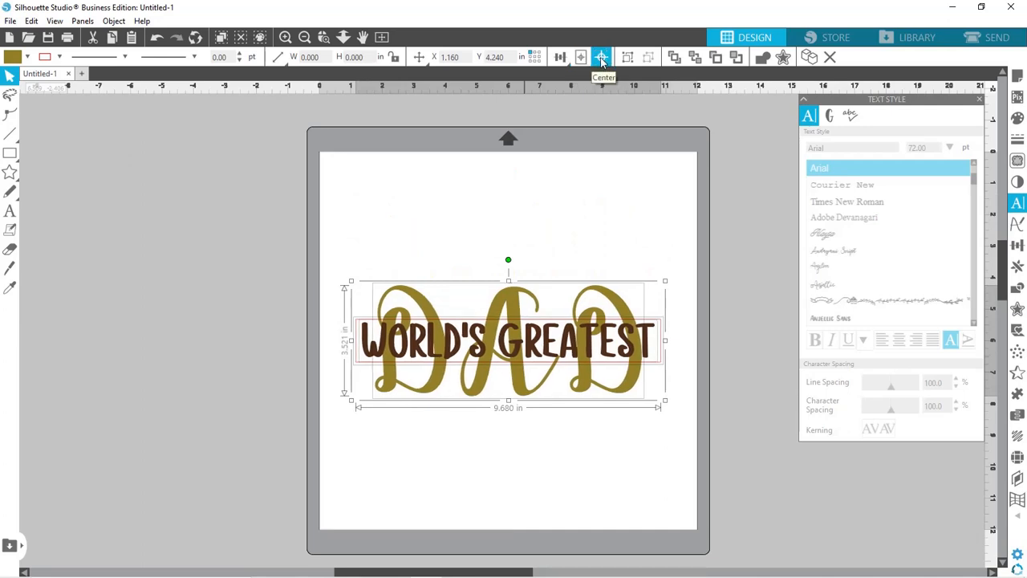
{"action": "left_click", "coordinate": [557, 227]}
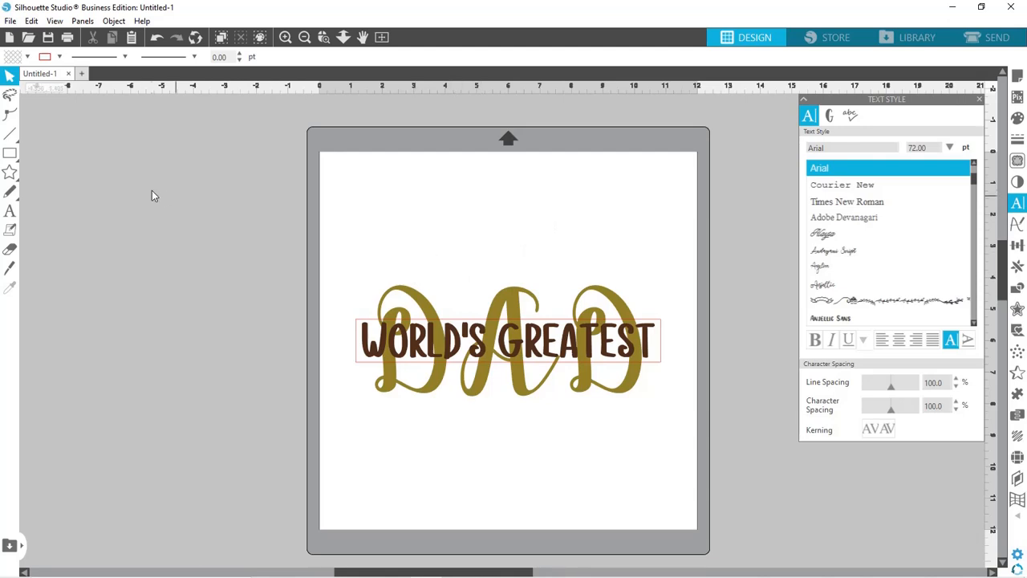
Place a copy of the rectangle above the lettering and flatten it into a bar 0.250 in high.
{"action": "left_click", "coordinate": [479, 324]}
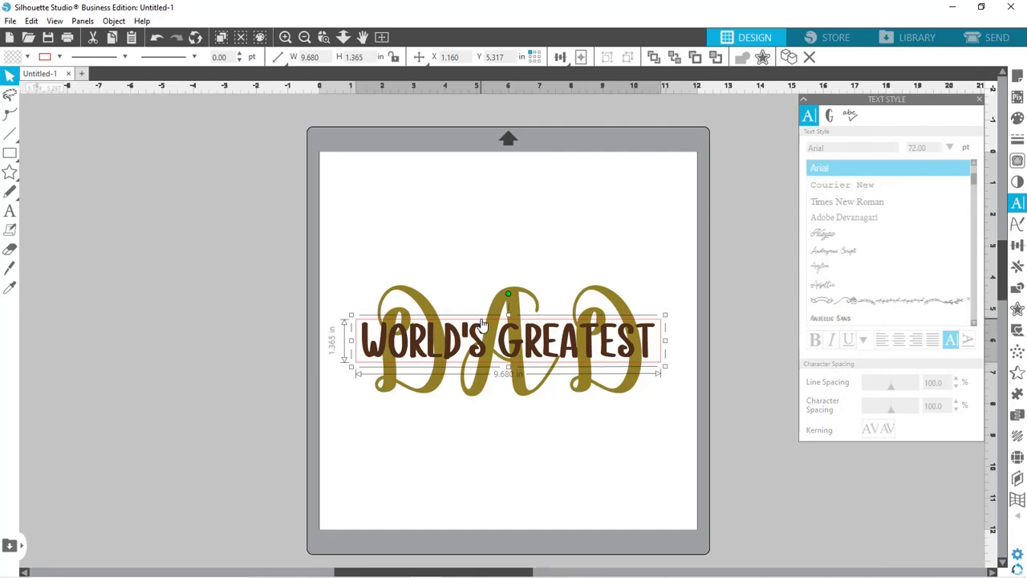
{"action": "left_click_drag", "start_coordinate": [480, 320], "coordinate": [474, 223]}
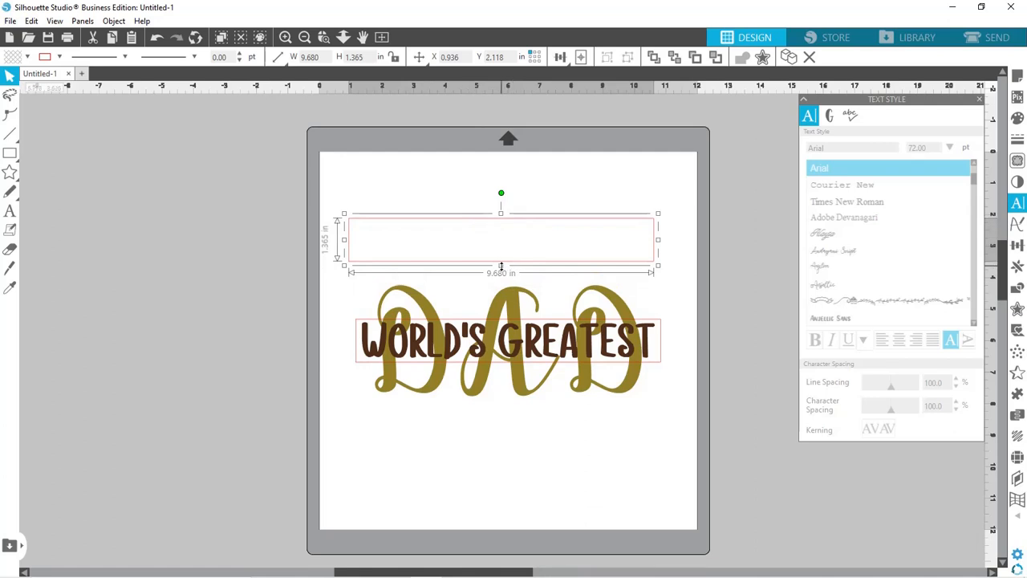
{"action": "left_click_drag", "start_coordinate": [501, 255], "coordinate": [499, 233]}
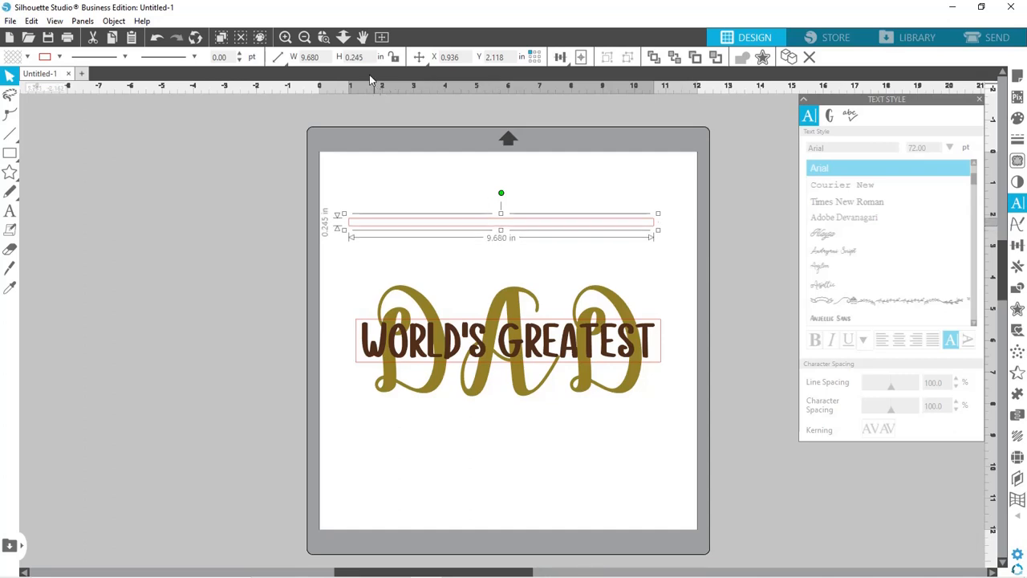
{"action": "left_click", "coordinate": [347, 57]}
{"action": "type", "text": "0.250"}
{"action": "key", "text": "Return"}
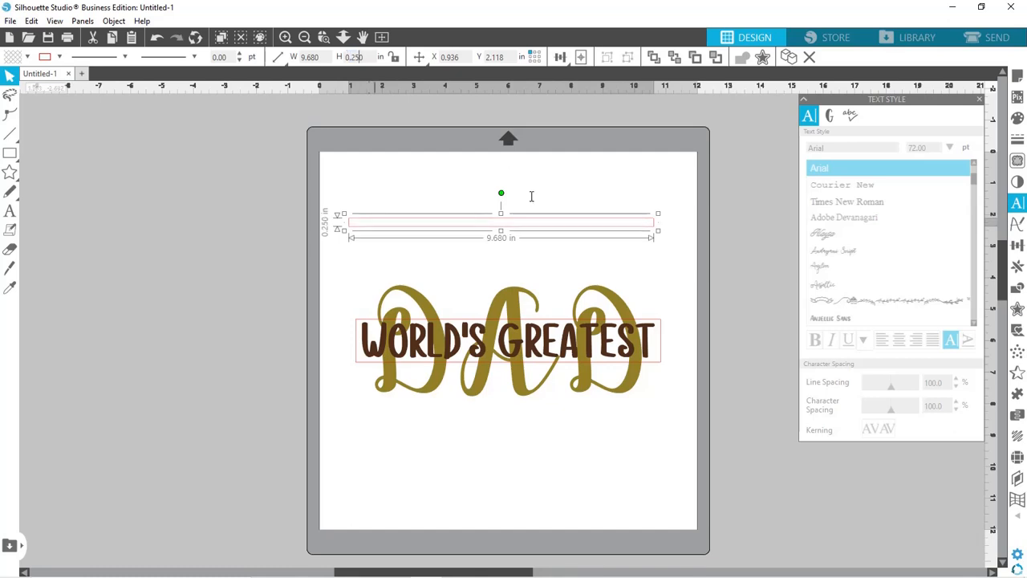
{"action": "left_click", "coordinate": [531, 274]}
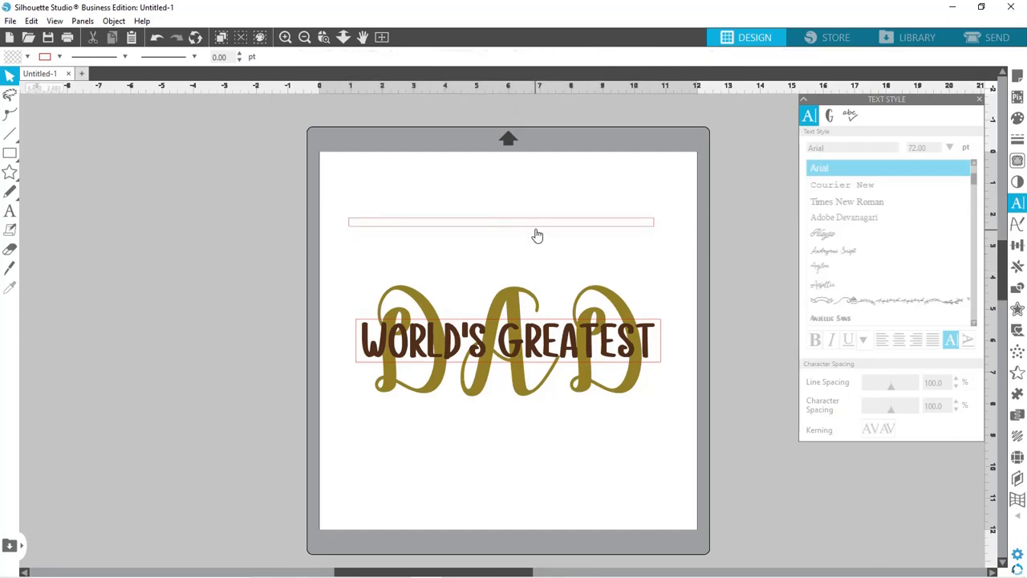
Move the thin bar onto the upper edge of the large rectangle and place a copy of it on the lower edge.
{"action": "left_click_drag", "start_coordinate": [535, 223], "coordinate": [542, 321]}
{"action": "left_click", "coordinate": [548, 319]}
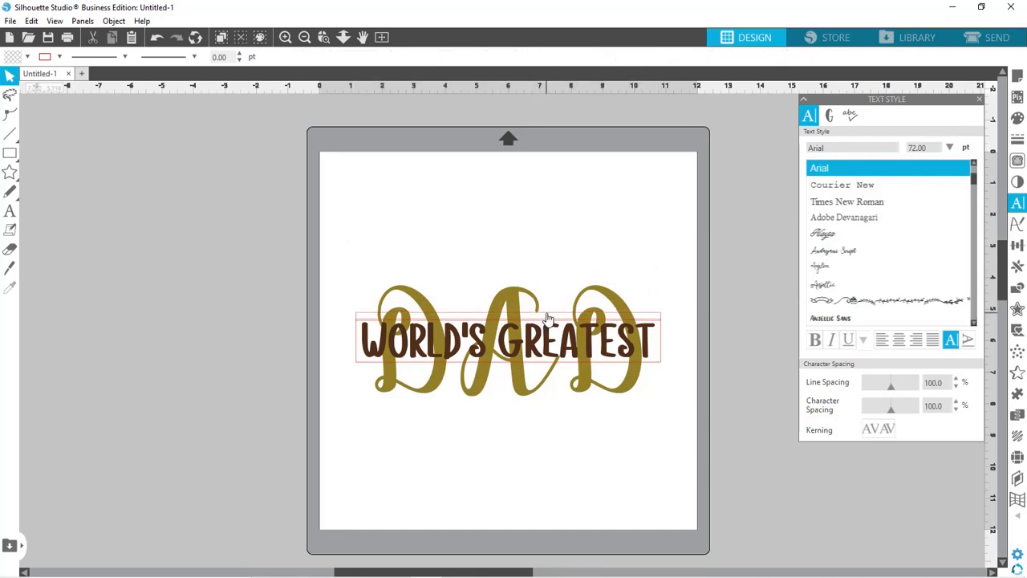
{"action": "left_click", "coordinate": [549, 323]}
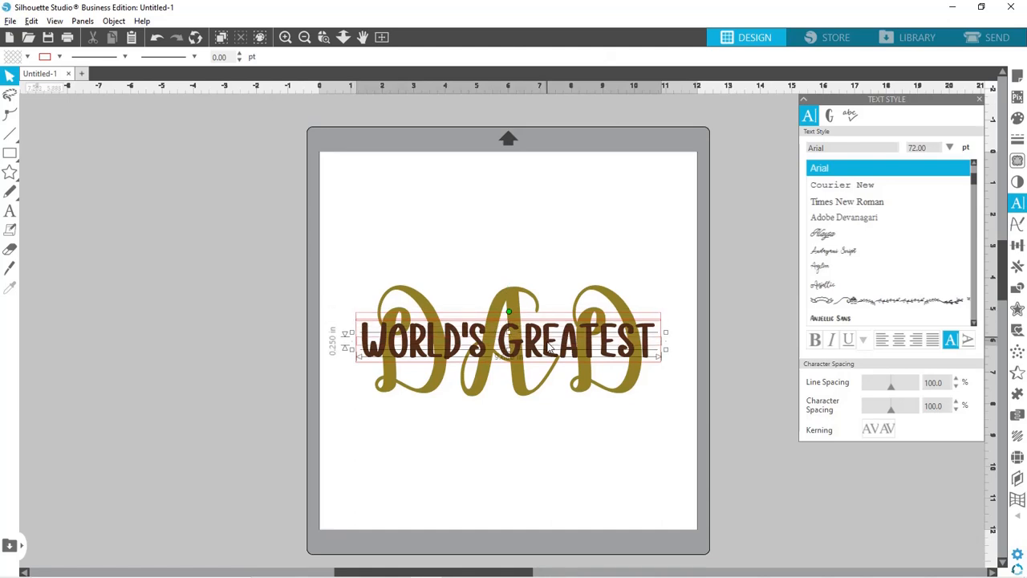
{"action": "left_click_drag", "start_coordinate": [551, 350], "coordinate": [548, 362]}
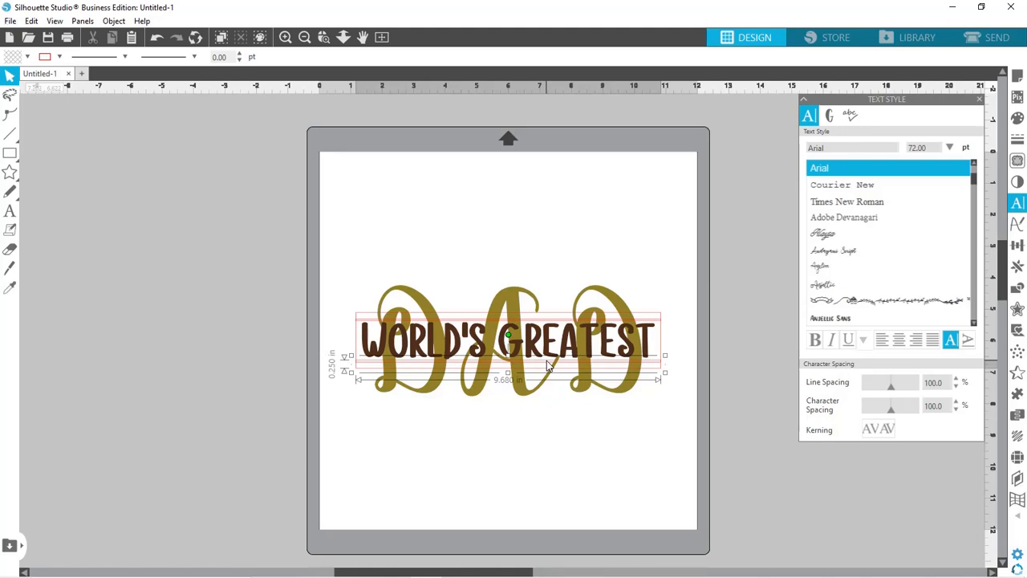
{"action": "left_click", "coordinate": [568, 487]}
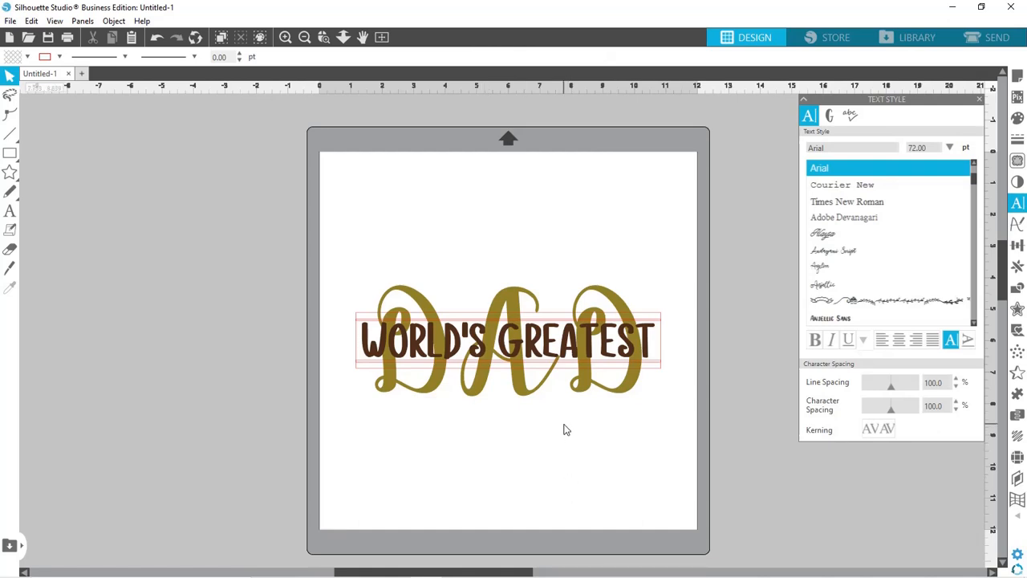
Fill the large rectangle around "World's Greatest" with light grey and deselect it.
{"action": "left_click", "coordinate": [662, 347]}
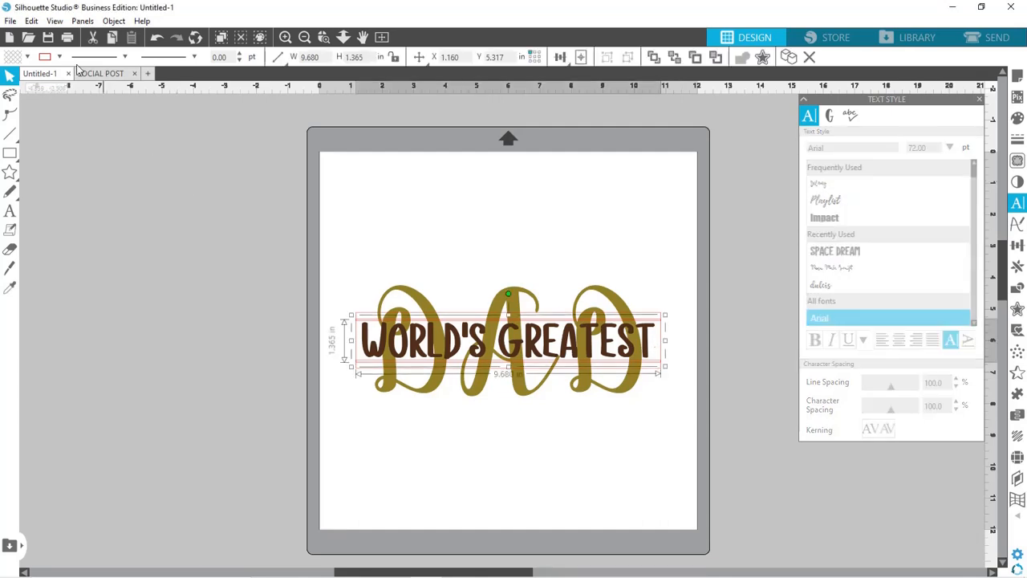
{"action": "left_click", "coordinate": [26, 57]}
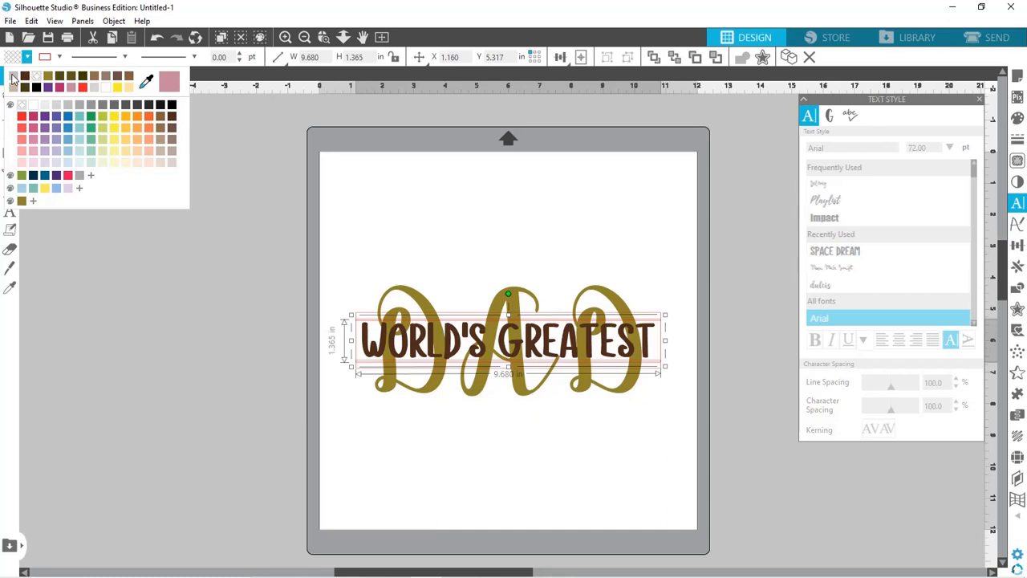
{"action": "left_click", "coordinate": [13, 77]}
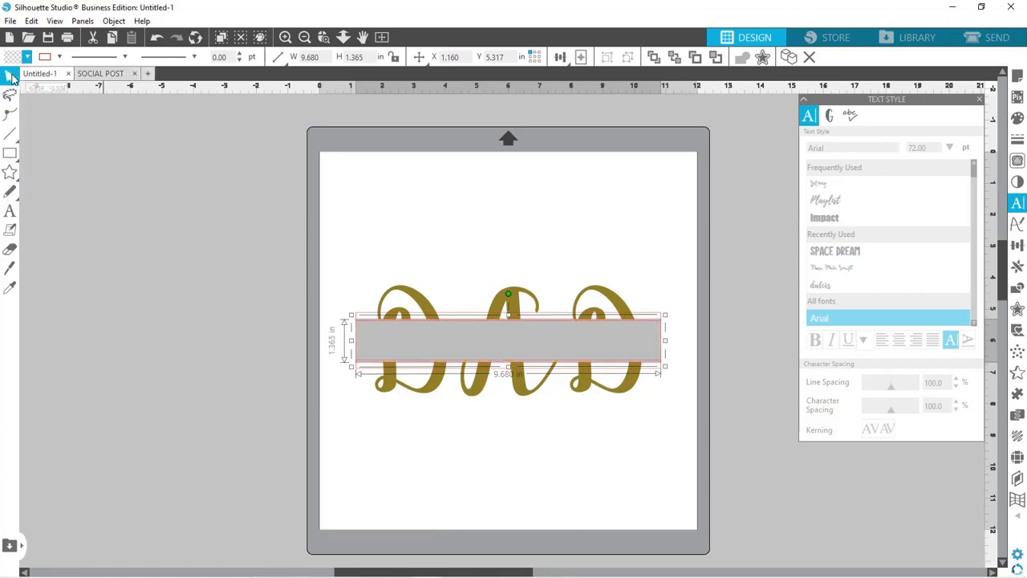
{"action": "left_click", "coordinate": [583, 467]}
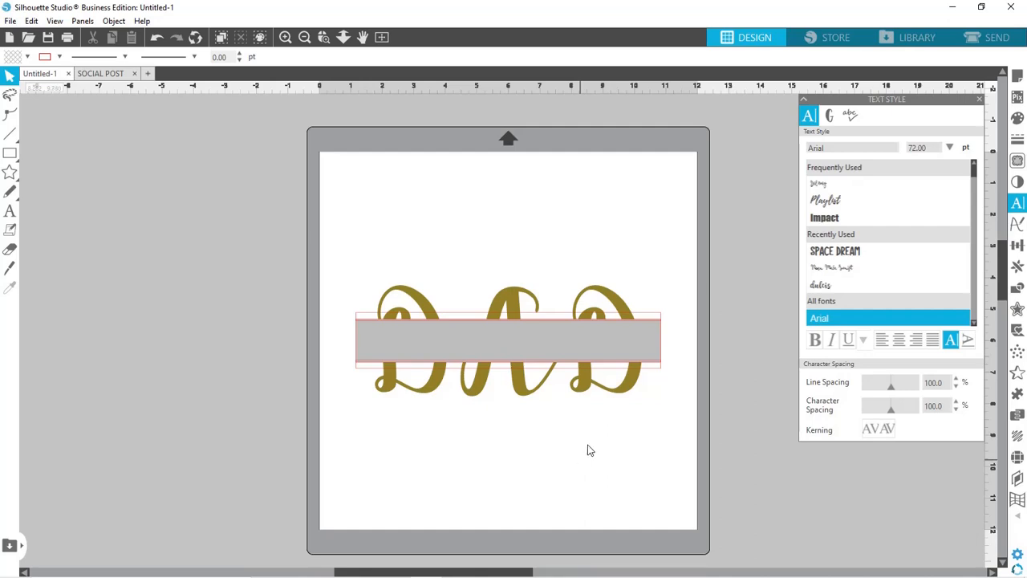
Fill the lower and upper thin bars with the same olive gold as the "DAD" lettering, and deselect them.
{"action": "left_click", "coordinate": [656, 375]}
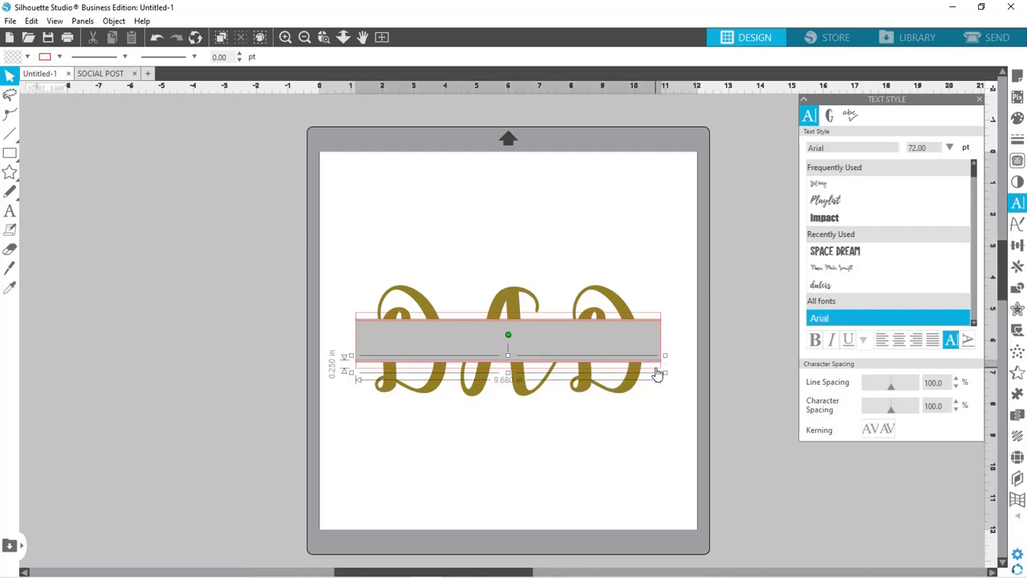
{"action": "left_click", "coordinate": [27, 57]}
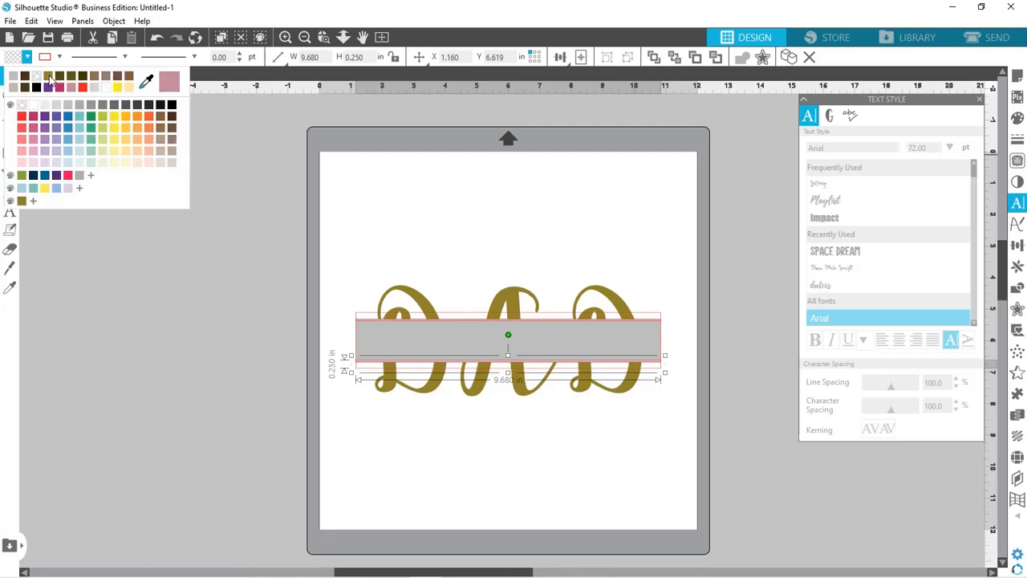
{"action": "left_click", "coordinate": [48, 75]}
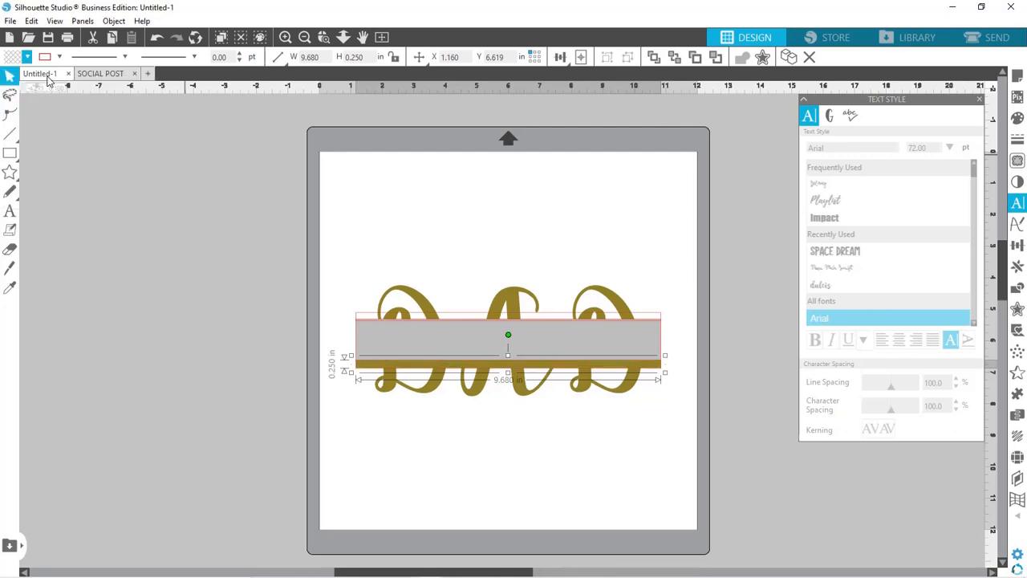
{"action": "left_click", "coordinate": [562, 313]}
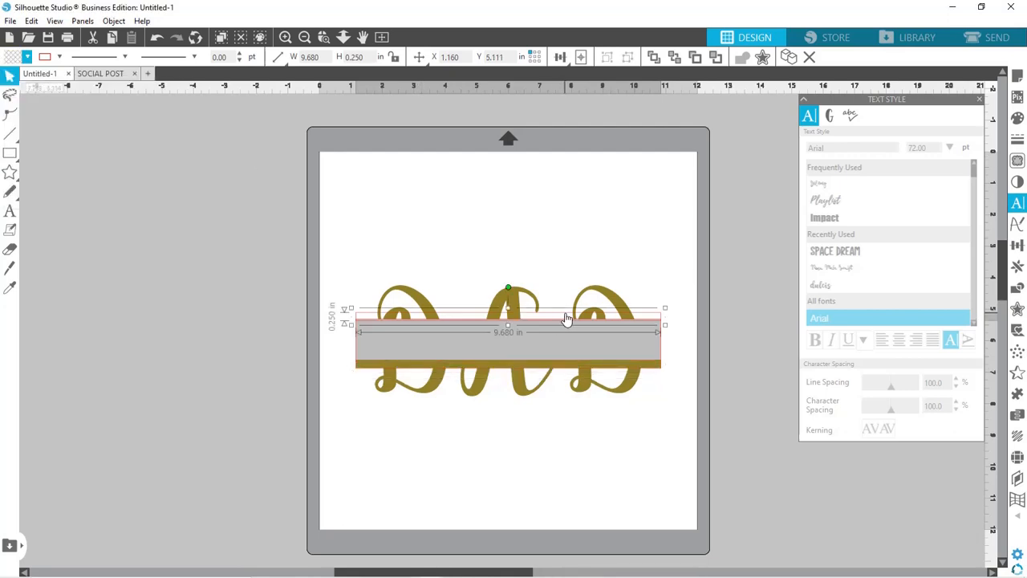
{"action": "left_click", "coordinate": [26, 58]}
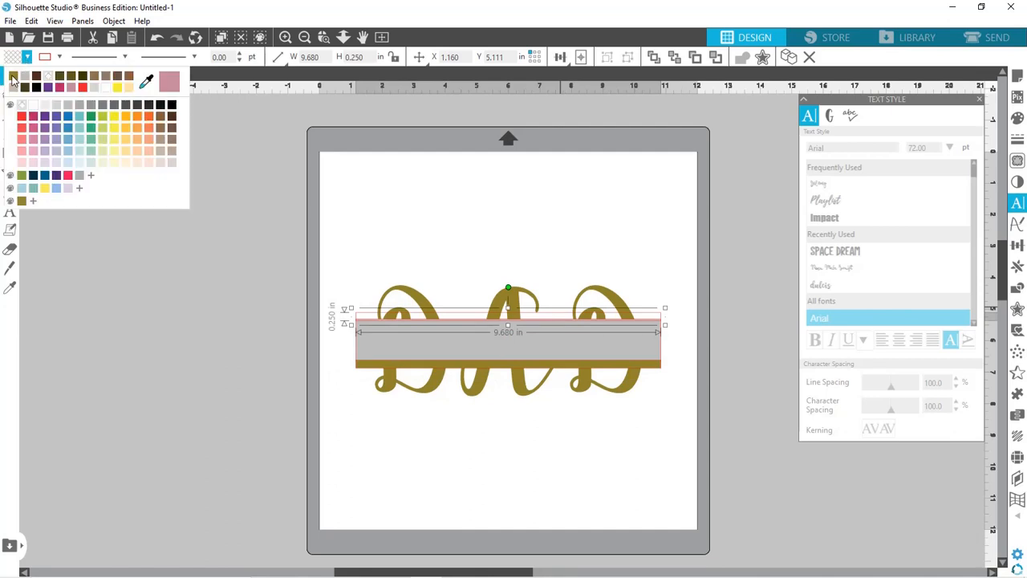
{"action": "left_click", "coordinate": [16, 78]}
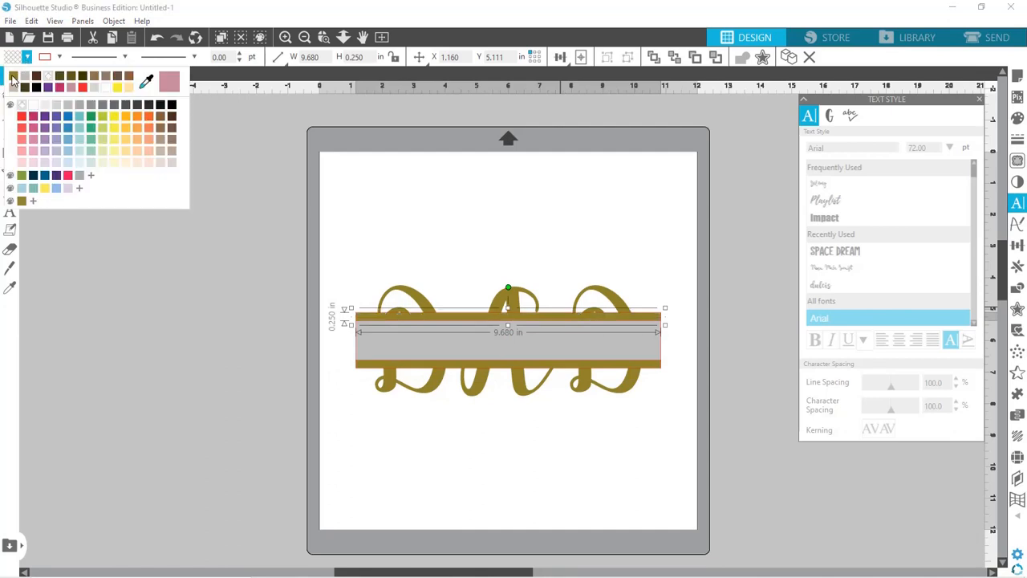
{"action": "left_click", "coordinate": [670, 452]}
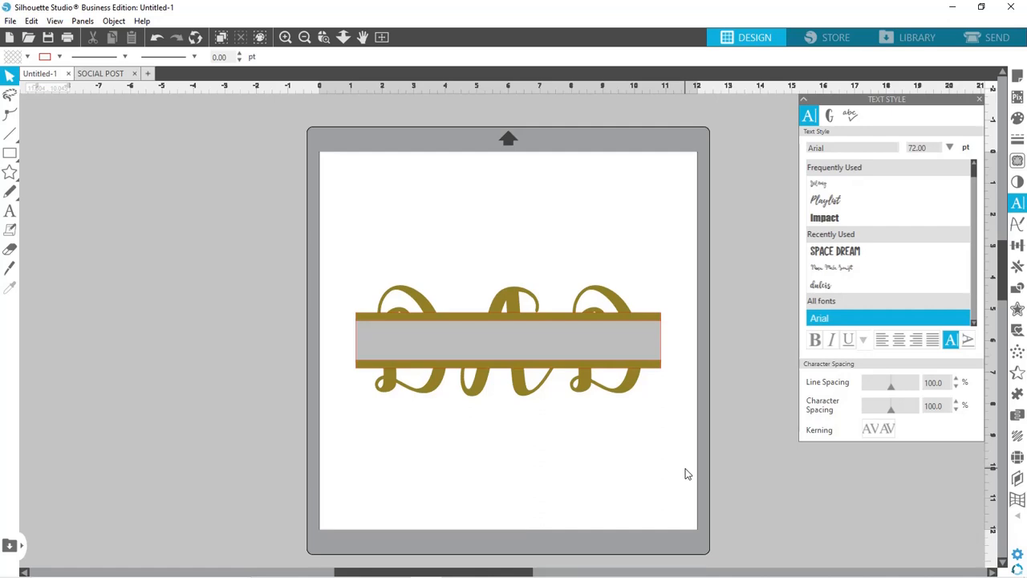
Nudge the "DAD" lettering upward relative to the bars, to a Y position of about 3.89 in.
{"action": "left_click", "coordinate": [628, 390]}
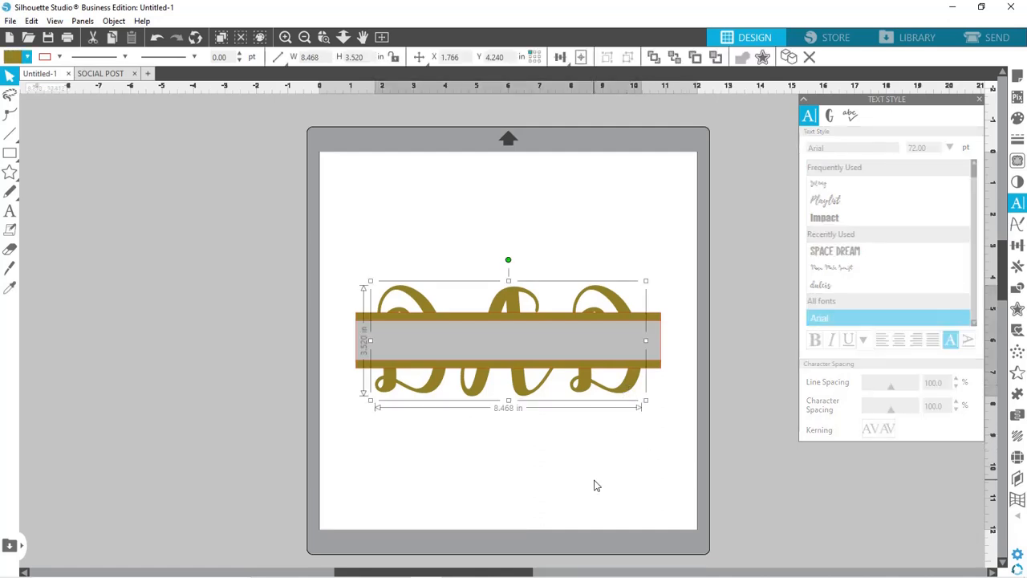
{"action": "key", "text": "Up"}
{"action": "key", "text": "Up"}
{"action": "key", "text": "Up"}
{"action": "key", "text": "Up"}
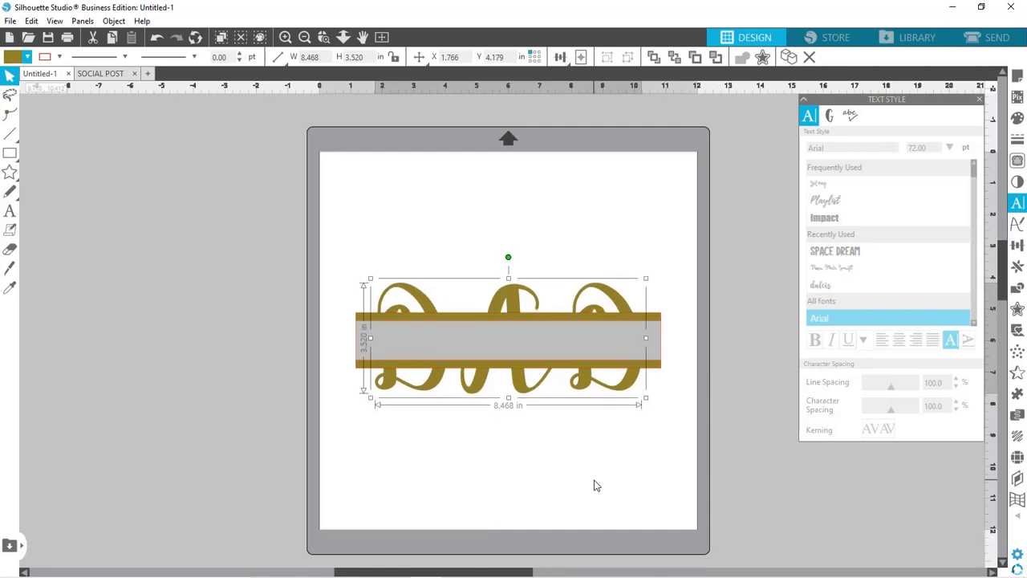
{"action": "key", "text": "Up"}
{"action": "key", "text": "Up"}
{"action": "key", "text": "Up"}
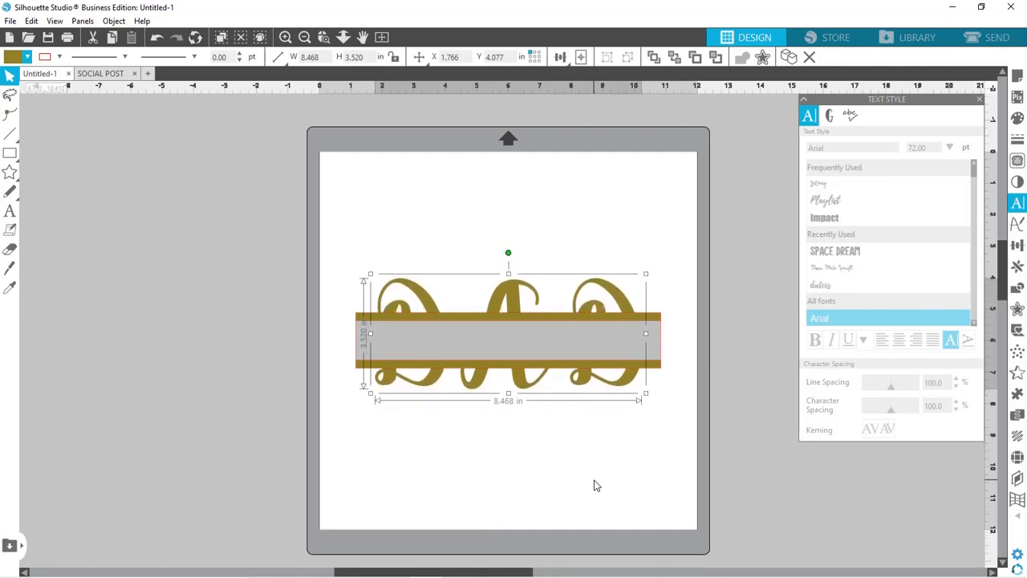
{"action": "key", "text": "Up"}
{"action": "key", "text": "Up"}
{"action": "key", "text": "Up"}
{"action": "key", "text": "Up"}
{"action": "key", "text": "Up"}
{"action": "key", "text": "Up"}
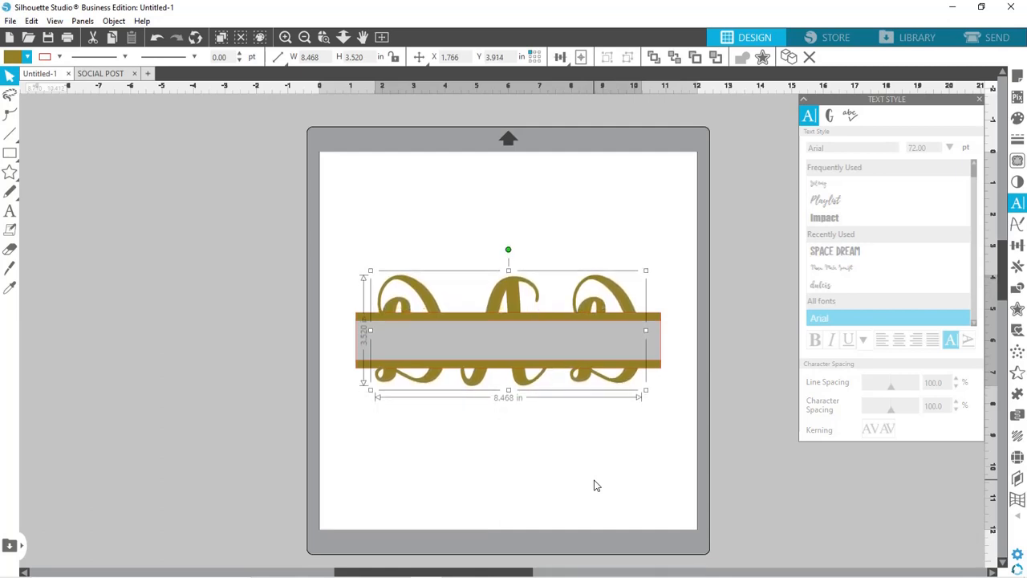
{"action": "key", "text": "Up"}
{"action": "key", "text": "Up"}
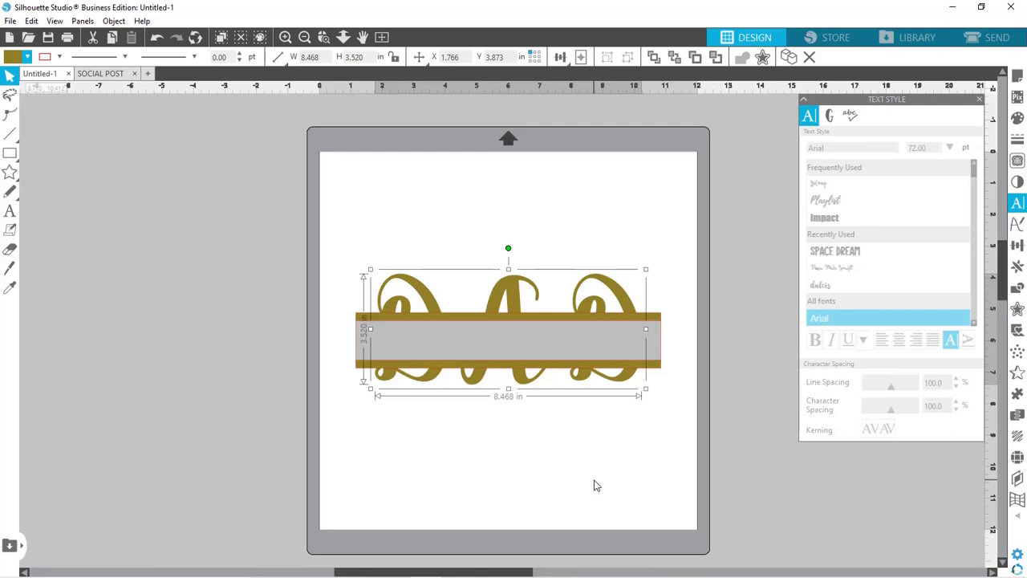
{"action": "key", "text": "Up"}
{"action": "key", "text": "Up"}
{"action": "key", "text": "Up"}
{"action": "key", "text": "Up"}
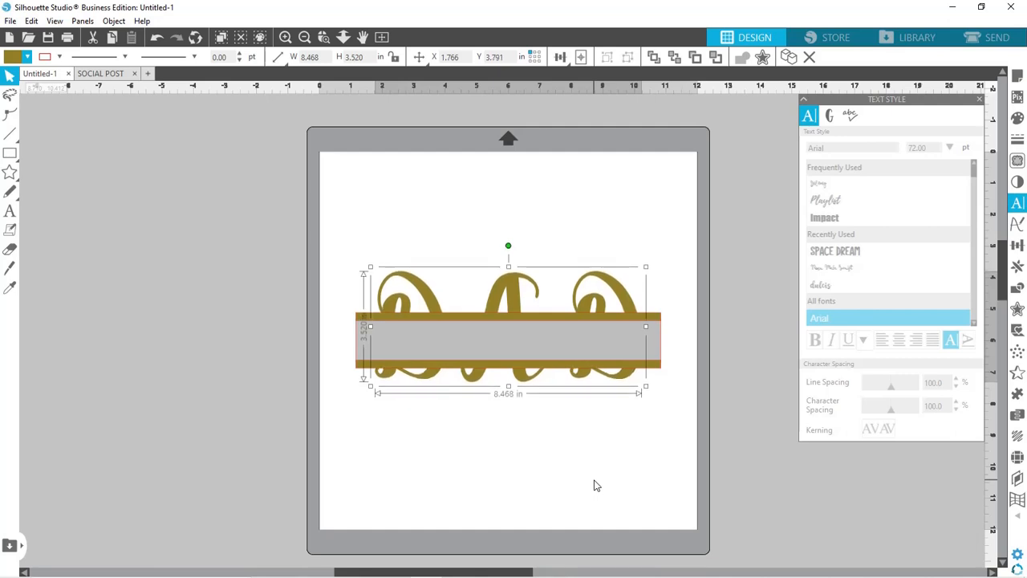
{"action": "key", "text": "Down"}
{"action": "key", "text": "Down"}
{"action": "key", "text": "Down"}
{"action": "key", "text": "Down"}
{"action": "key", "text": "Down"}
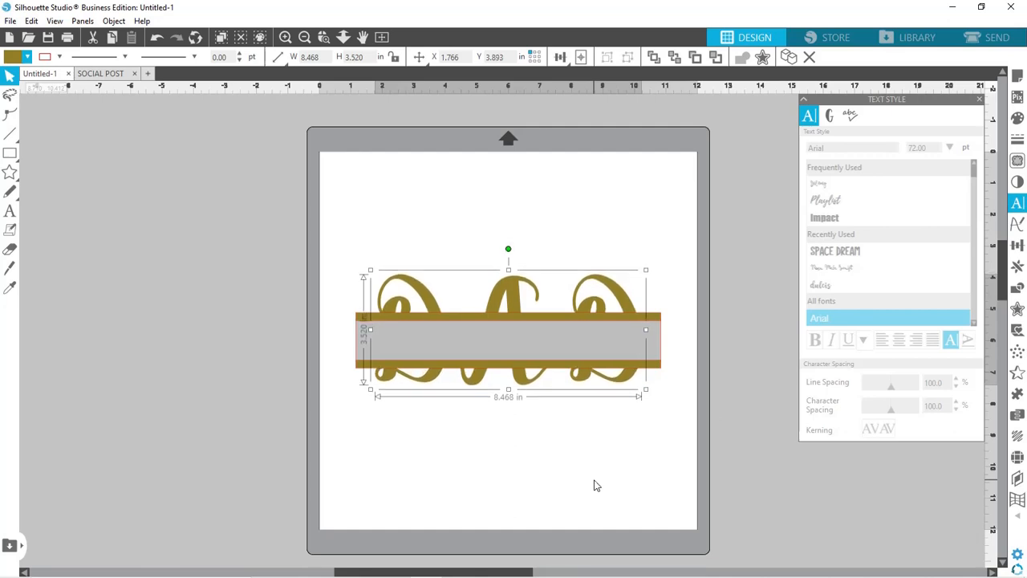
Subtract the light grey rectangle from the "DAD" lettering, splitting the letters around "World's Greatest", and deselect the result.
{"action": "left_click", "coordinate": [598, 491]}
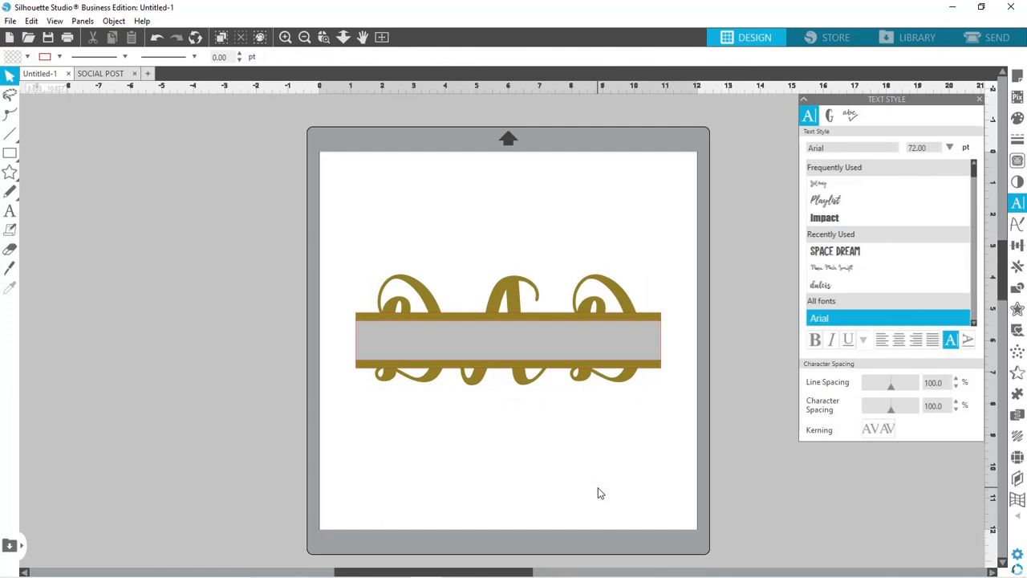
{"action": "left_click", "coordinate": [610, 340]}
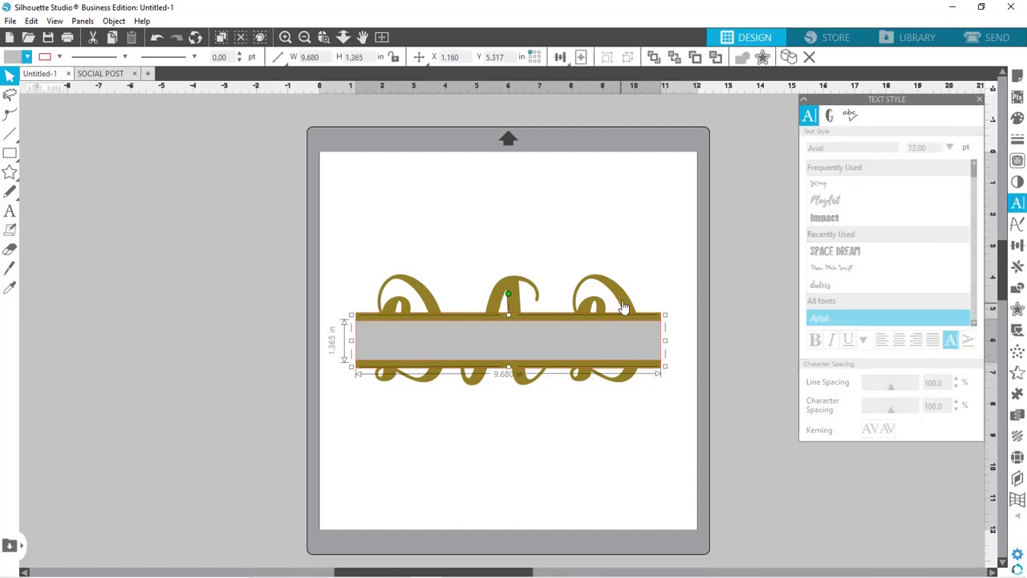
{"action": "left_click", "coordinate": [624, 305], "text": "shift"}
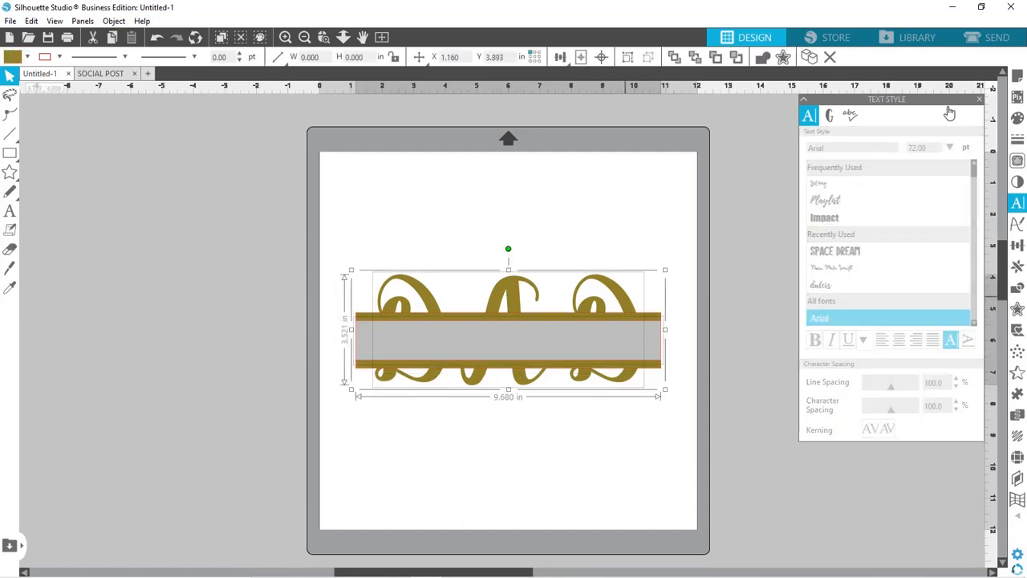
{"action": "left_click", "coordinate": [1017, 289]}
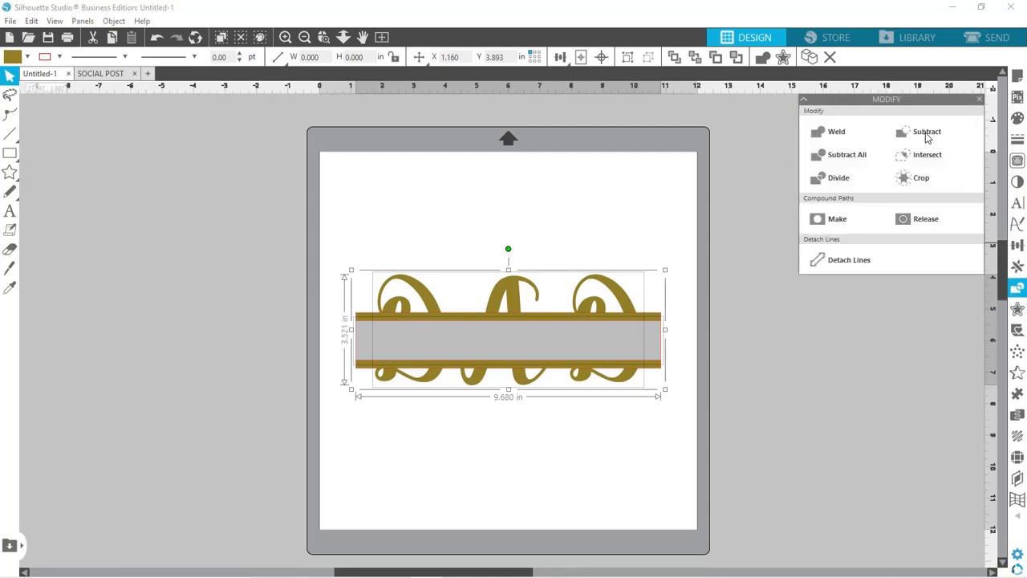
{"action": "left_click", "coordinate": [925, 132]}
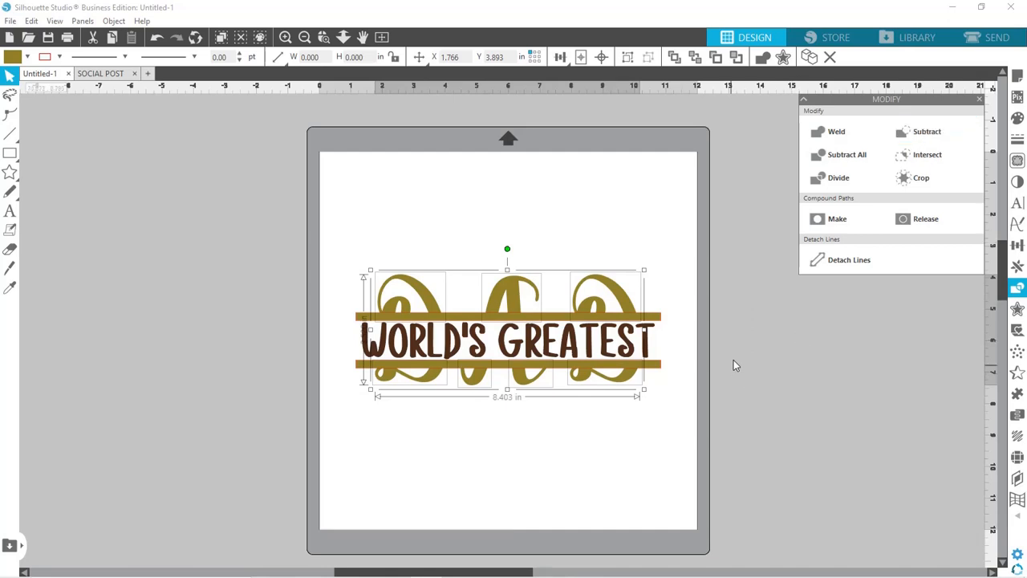
{"action": "left_click", "coordinate": [756, 356]}
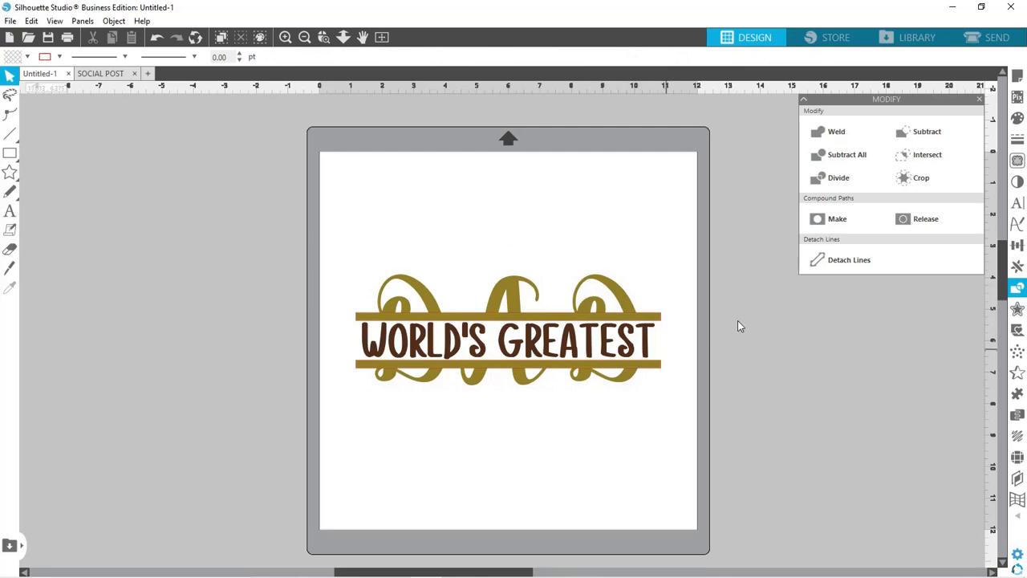
Weld the lower thin bar to the four letter pieces of "DAD" hanging below it.
{"action": "left_click", "coordinate": [655, 370]}
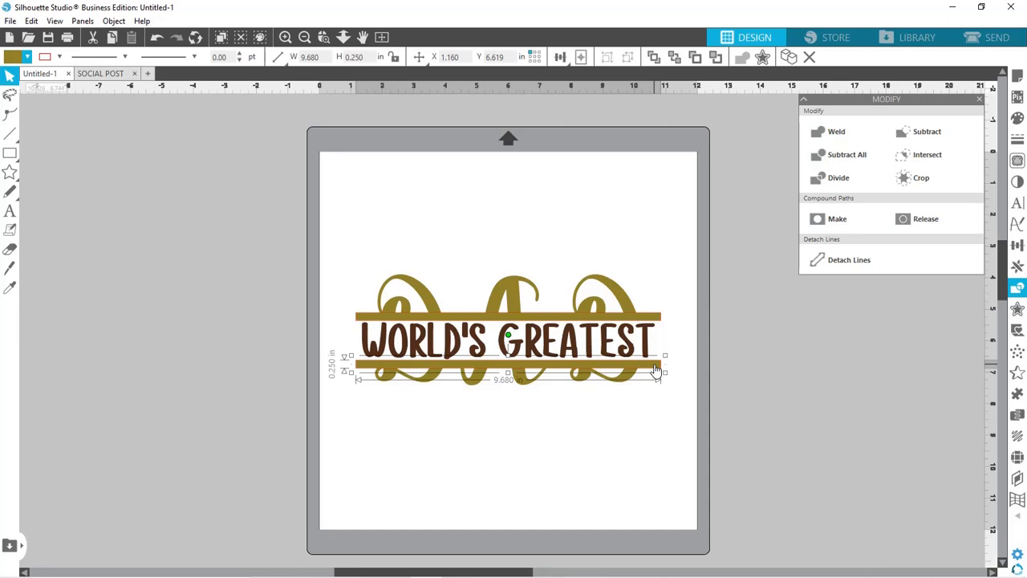
{"action": "left_click", "coordinate": [622, 384], "text": "shift"}
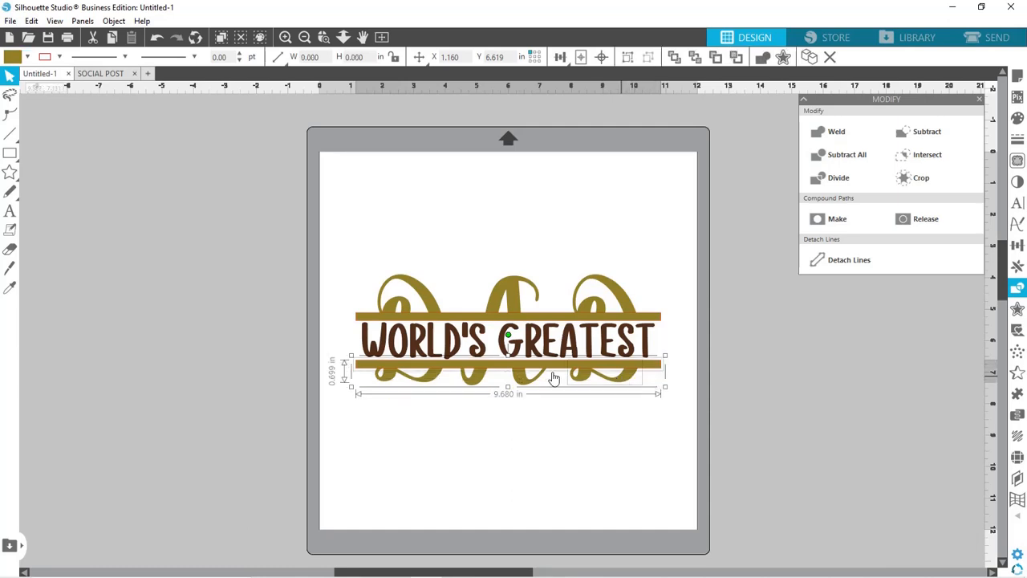
{"action": "left_click", "coordinate": [529, 384], "text": "shift"}
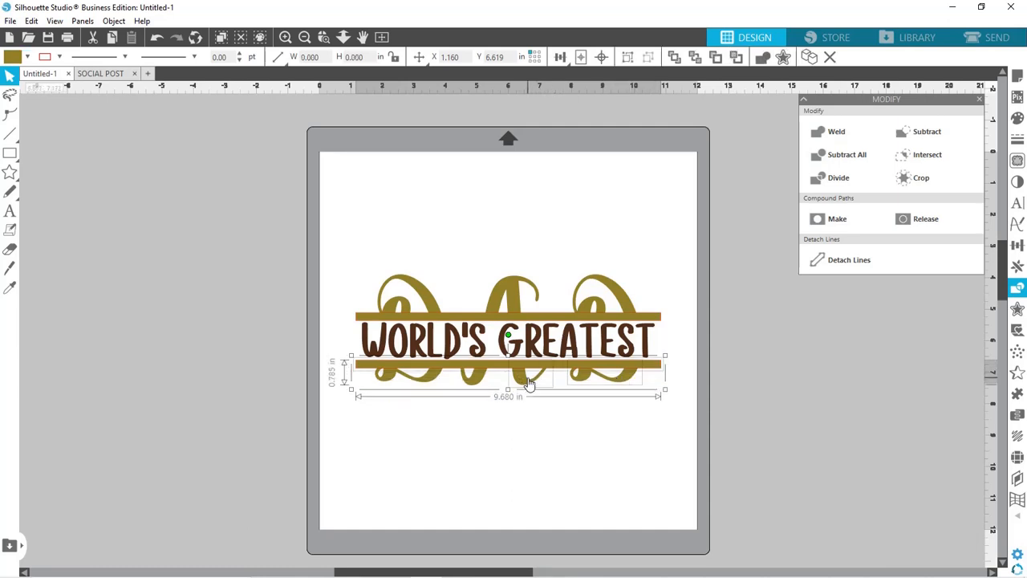
{"action": "left_click", "coordinate": [472, 383], "text": "shift"}
{"action": "left_click", "coordinate": [427, 383], "text": "shift"}
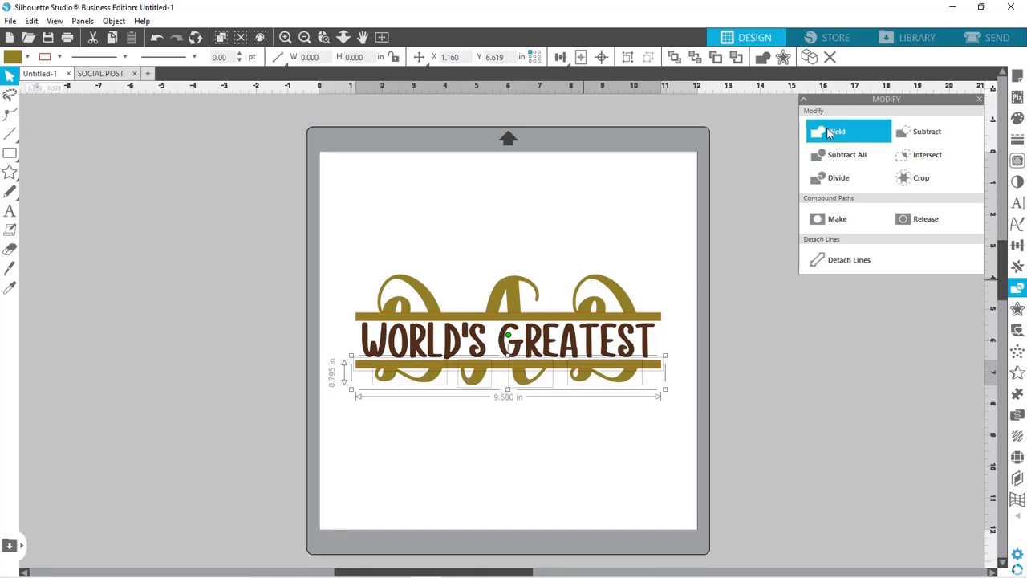
{"action": "left_click", "coordinate": [826, 133]}
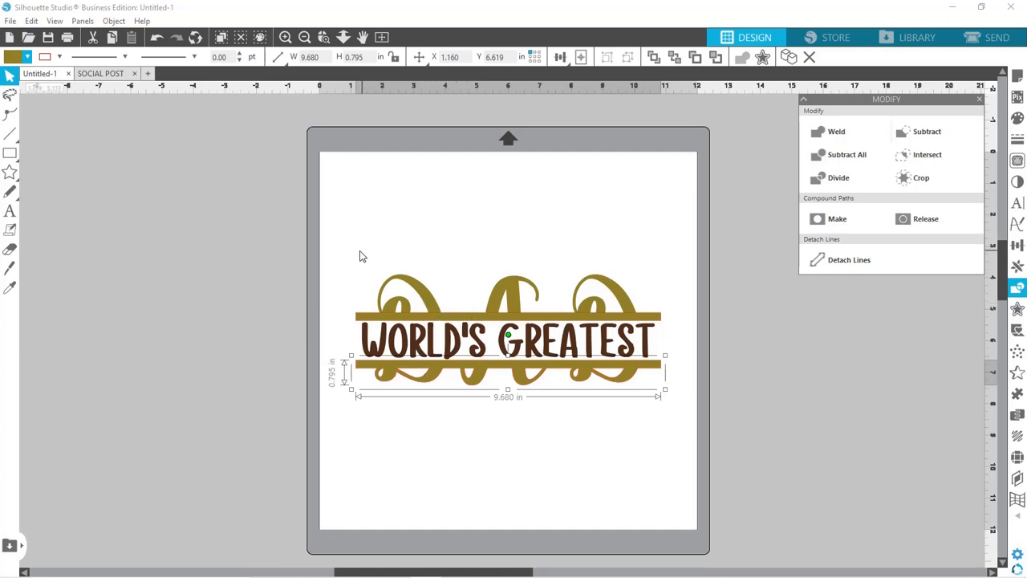
Weld the upper thin bar to the upper halves of the "DAD" letters and deselect the result.
{"action": "left_click_drag", "start_coordinate": [355, 264], "coordinate": [665, 321]}
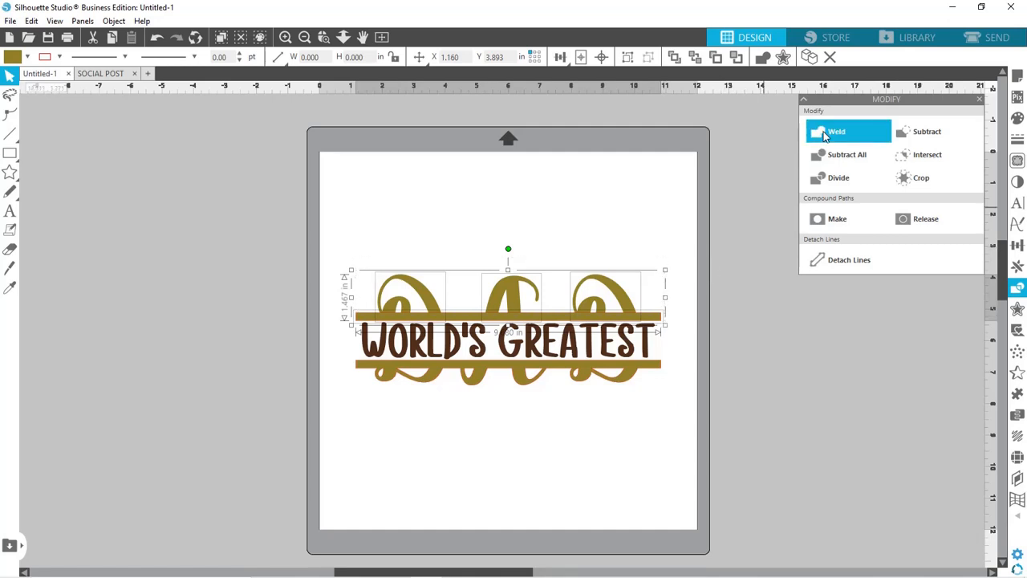
{"action": "left_click", "coordinate": [824, 134]}
{"action": "left_click", "coordinate": [826, 347]}
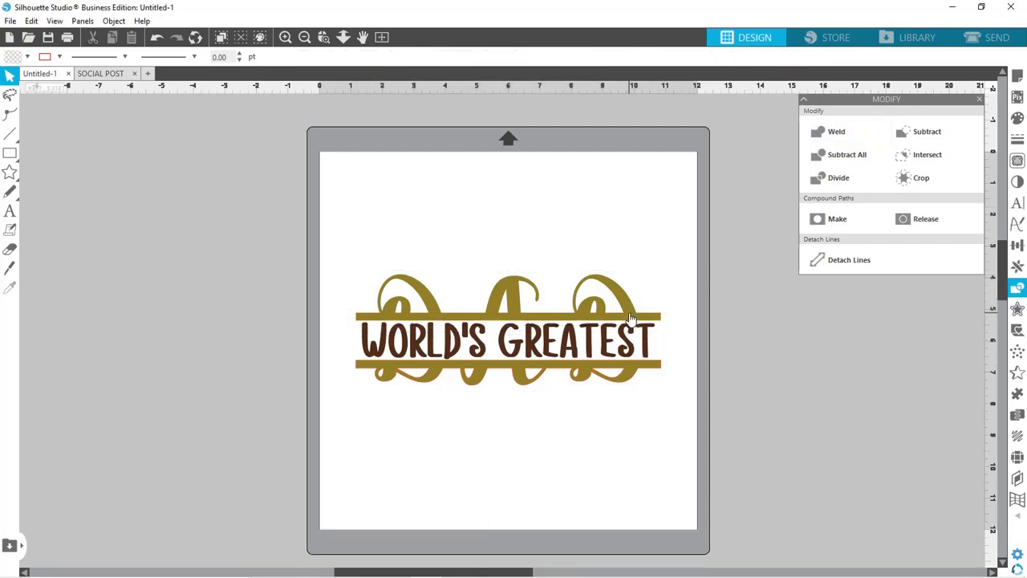
Pull the welded upper and lower halves away from "World's Greatest" to check each is one piece, and undo both moves.
{"action": "left_click_drag", "start_coordinate": [631, 319], "coordinate": [629, 236]}
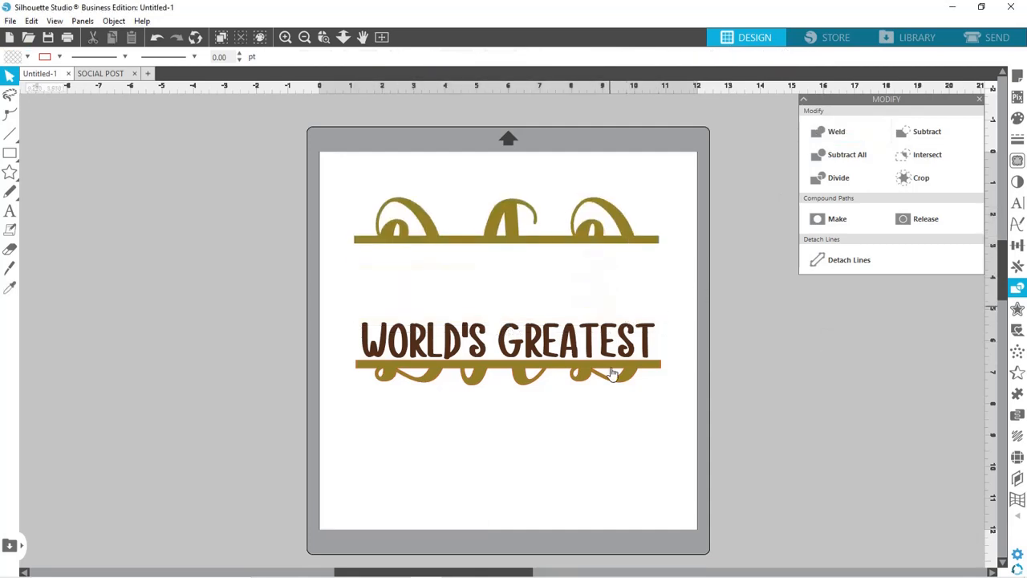
{"action": "left_click_drag", "start_coordinate": [629, 369], "coordinate": [630, 430]}
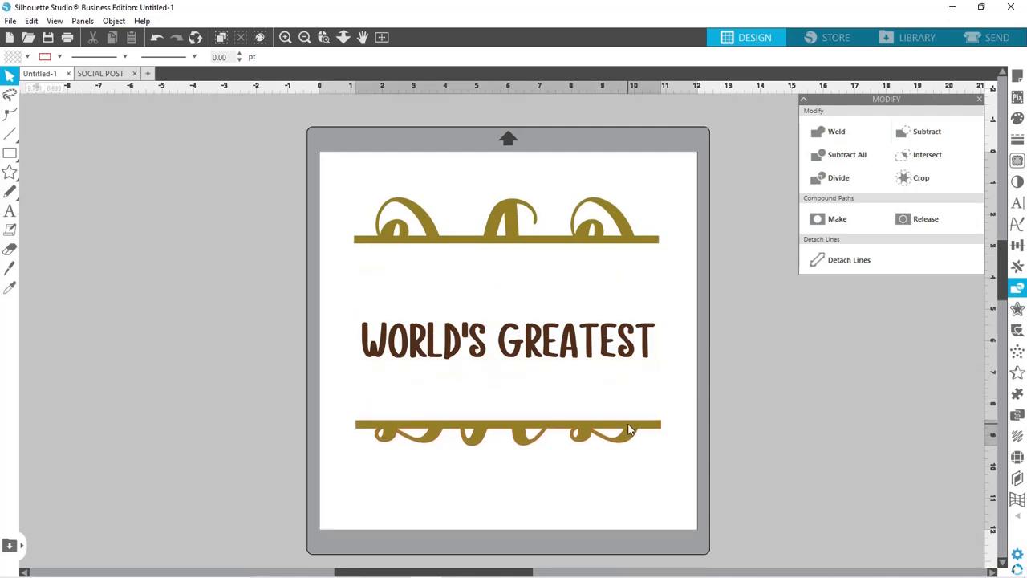
{"action": "left_click", "coordinate": [768, 407]}
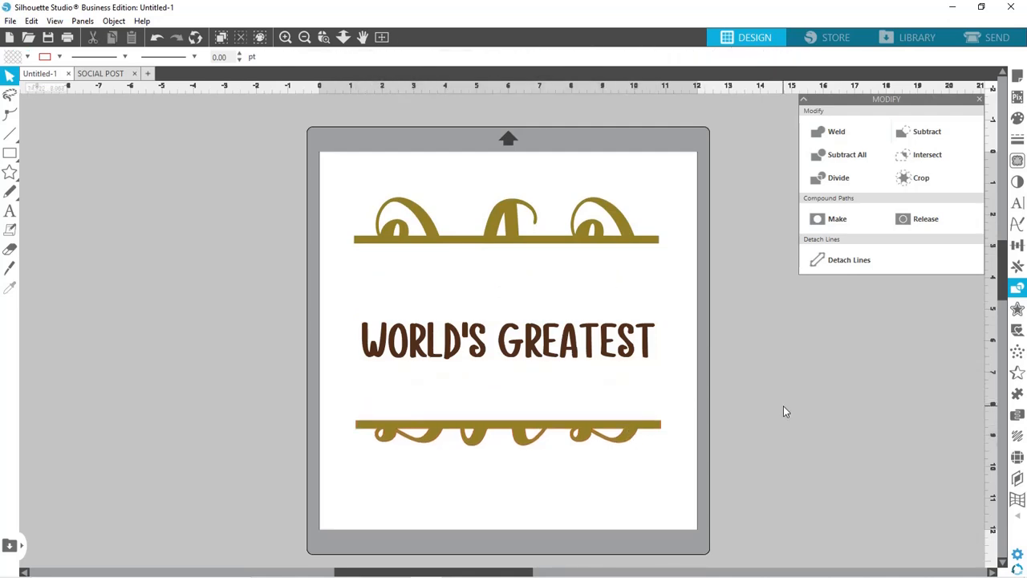
{"action": "key", "text": "ctrl+z"}
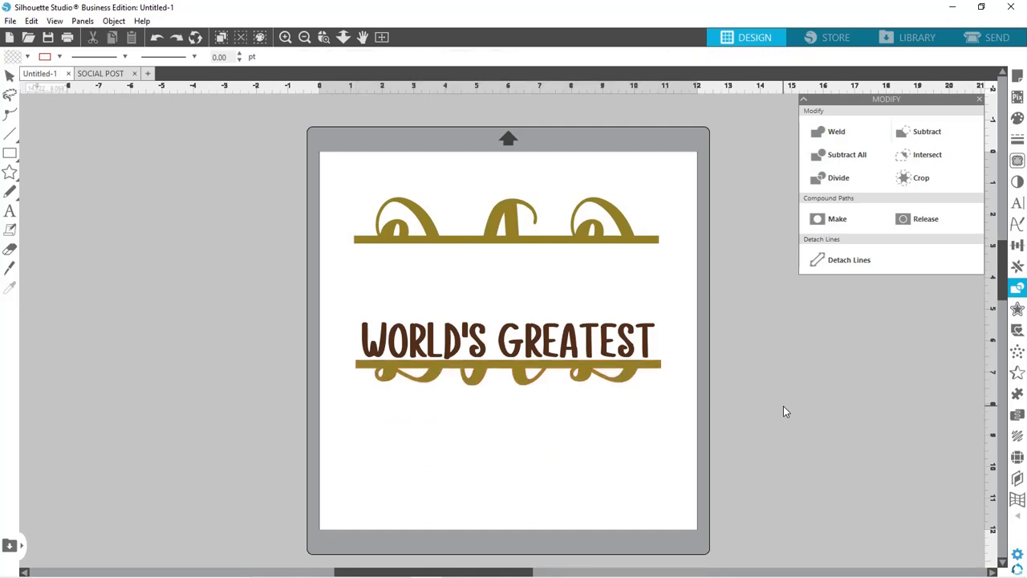
{"action": "key", "text": "ctrl+z"}
{"action": "key", "text": "ctrl+z"}
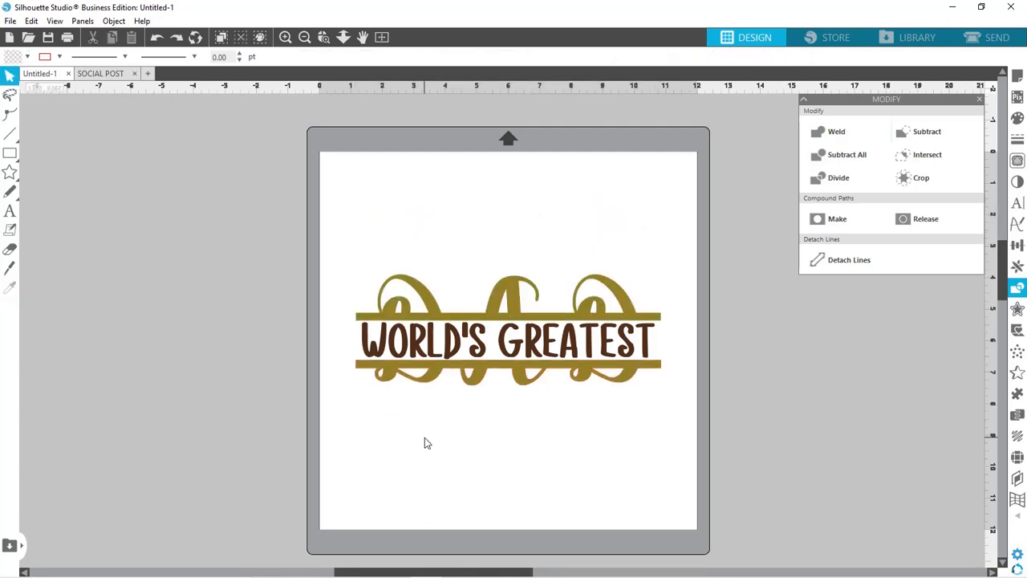